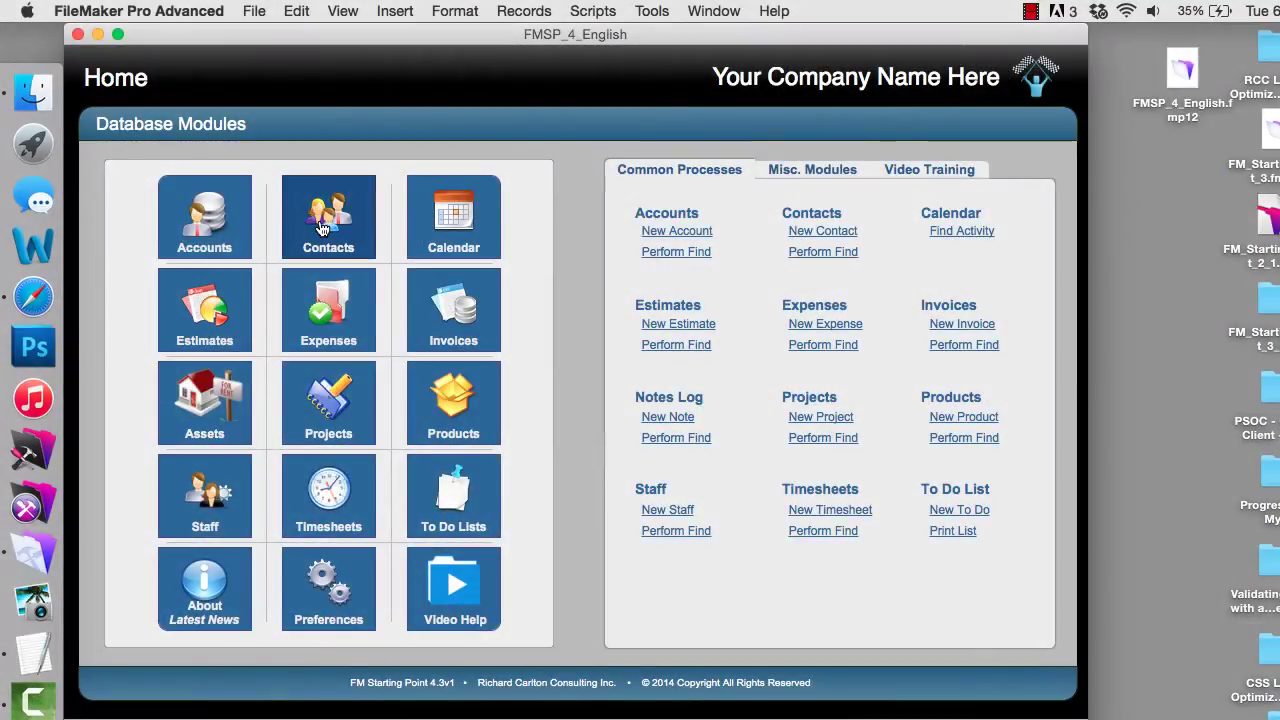
# Open the Contacts module from the Home layout to display a contact record
pyautogui.click(322, 229)
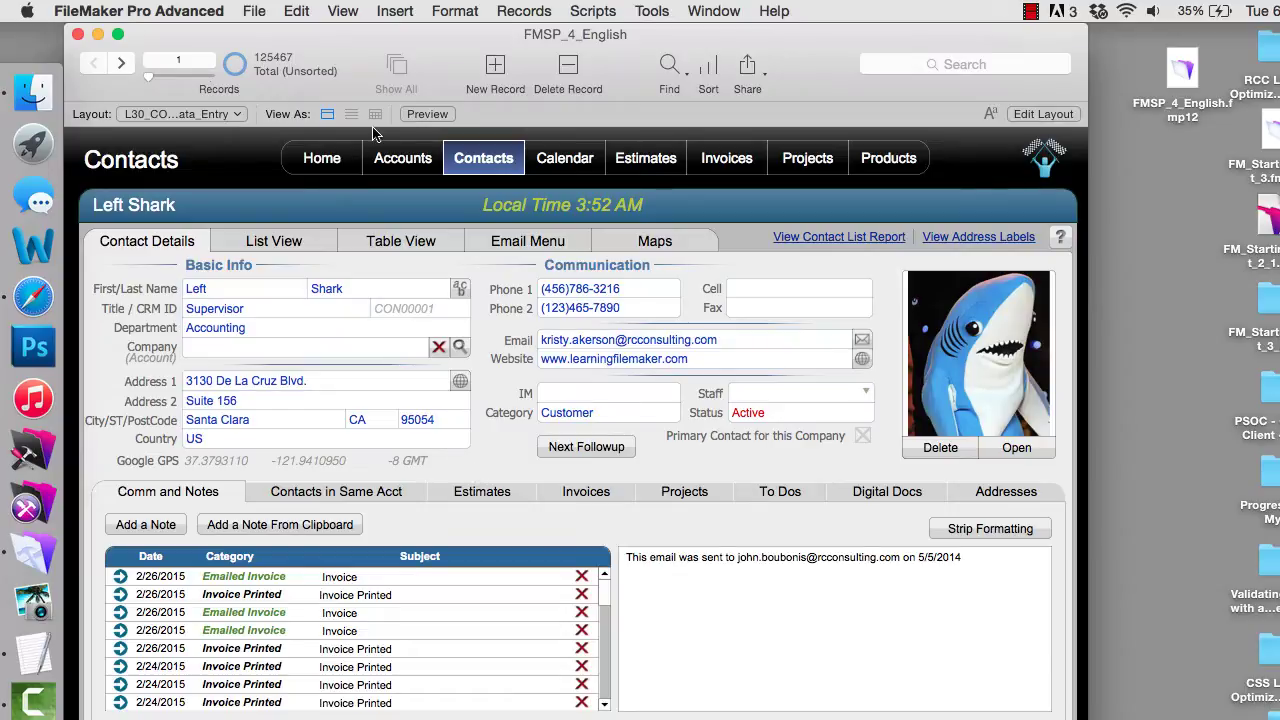
# Open File > Manage > Database to list the CON_Contacts fields, nudging the window left
pyautogui.click(268, 11)
pyautogui.moveTo(281, 192)
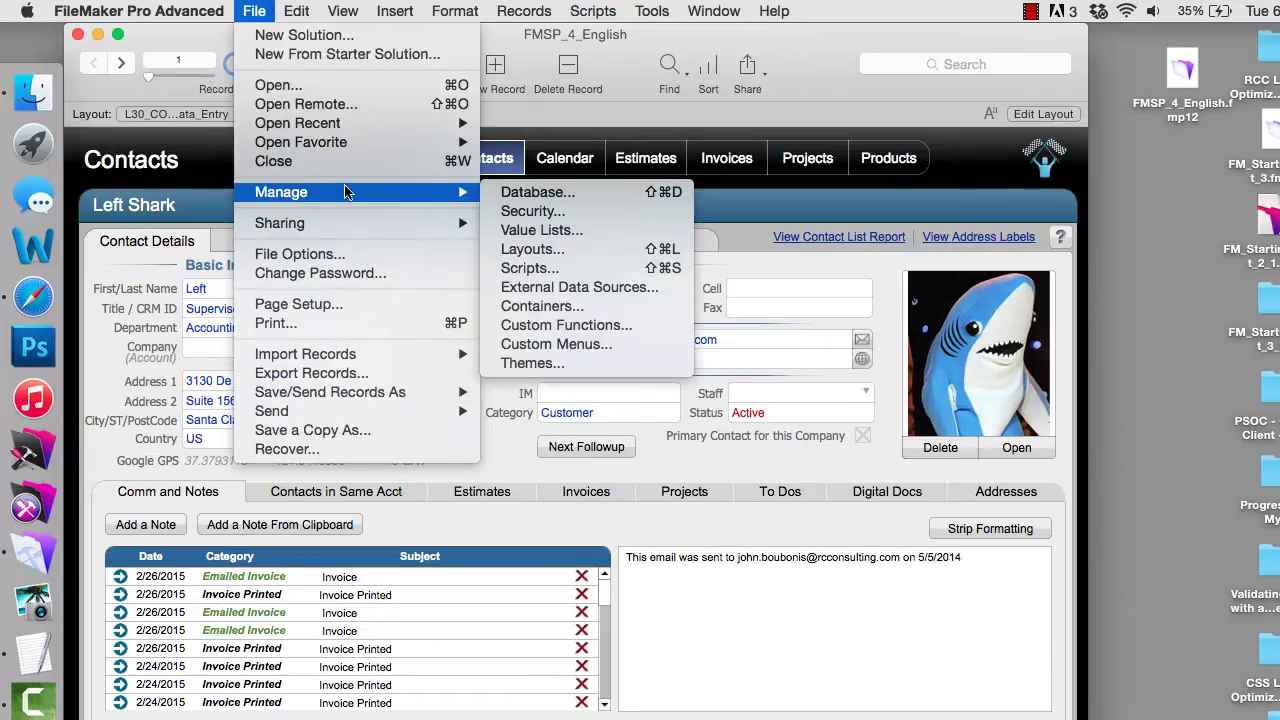
pyautogui.click(533, 196)
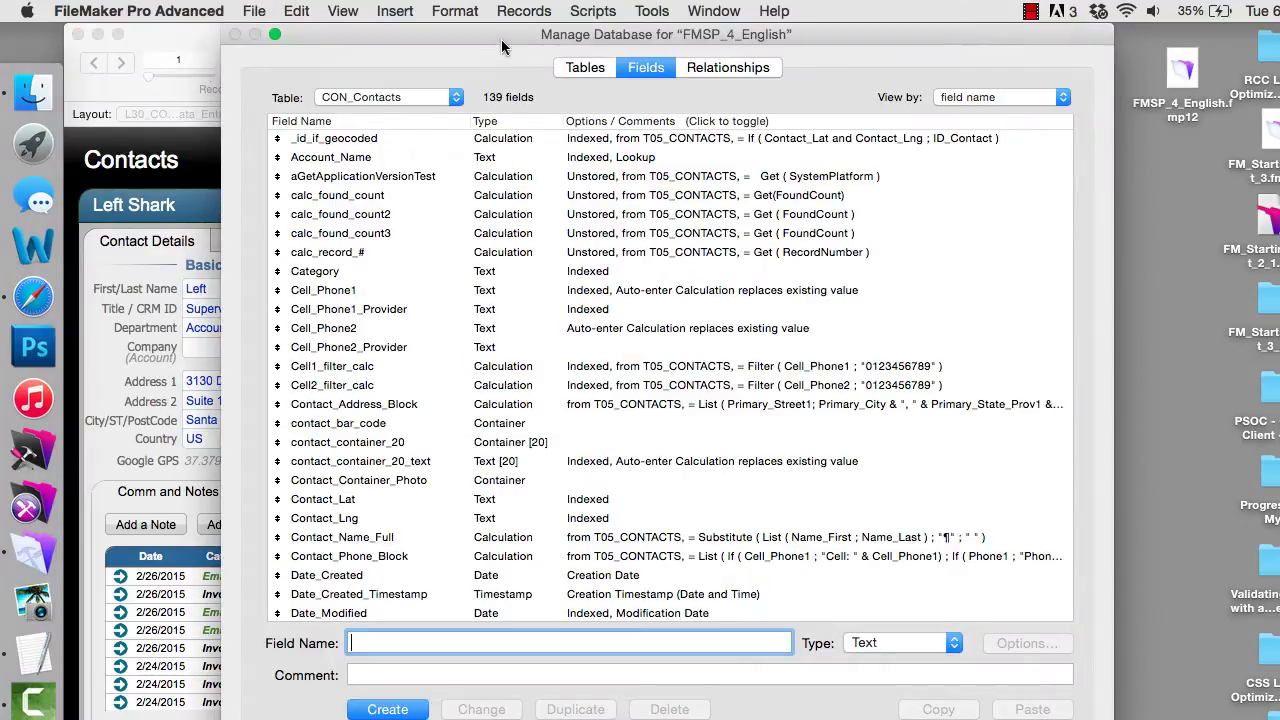
pyautogui.moveTo(502, 47); pyautogui.dragTo(428, 31)
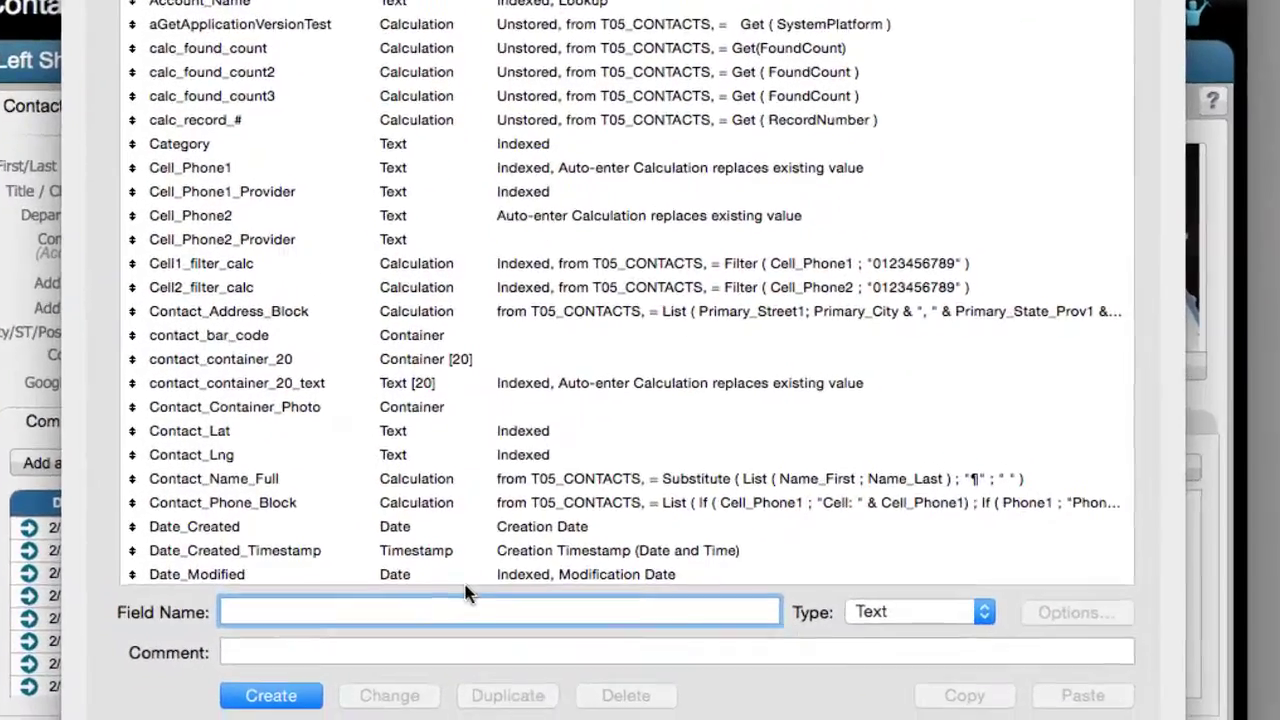
# Create a Text field named 'Example' in CON_Contacts and scroll to it in the list
pyautogui.write('E')
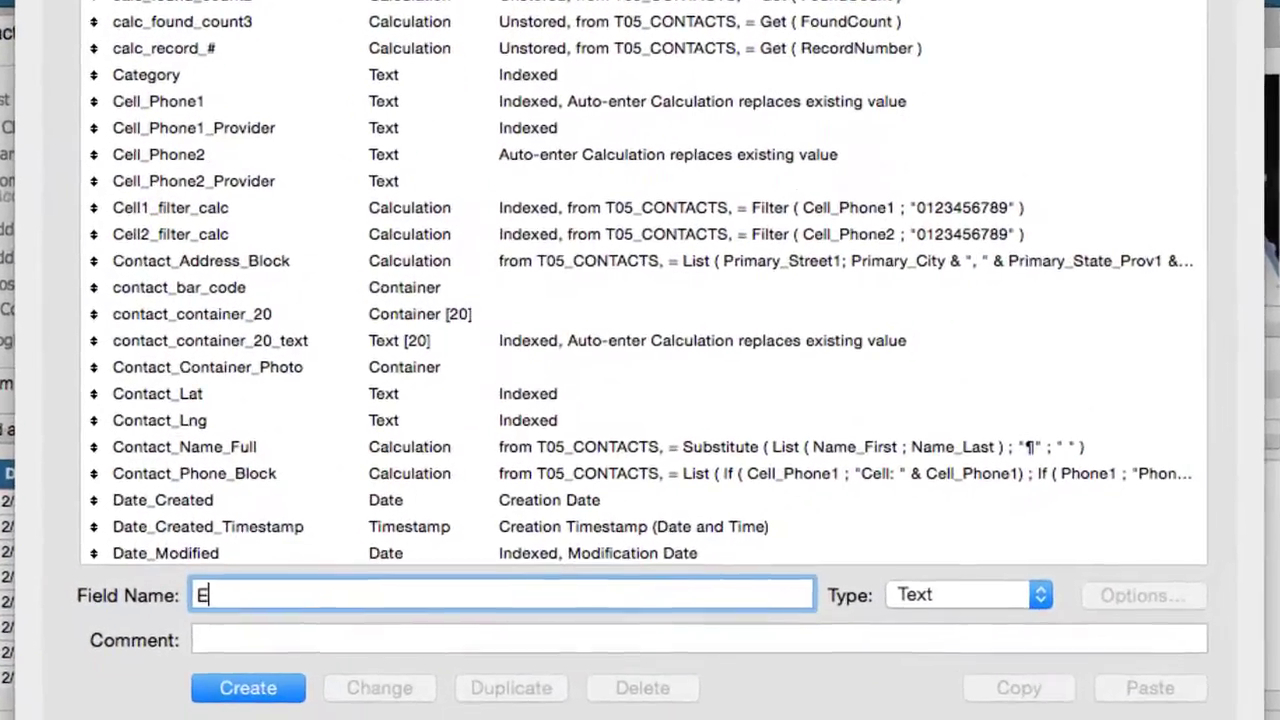
pyautogui.write('xample')
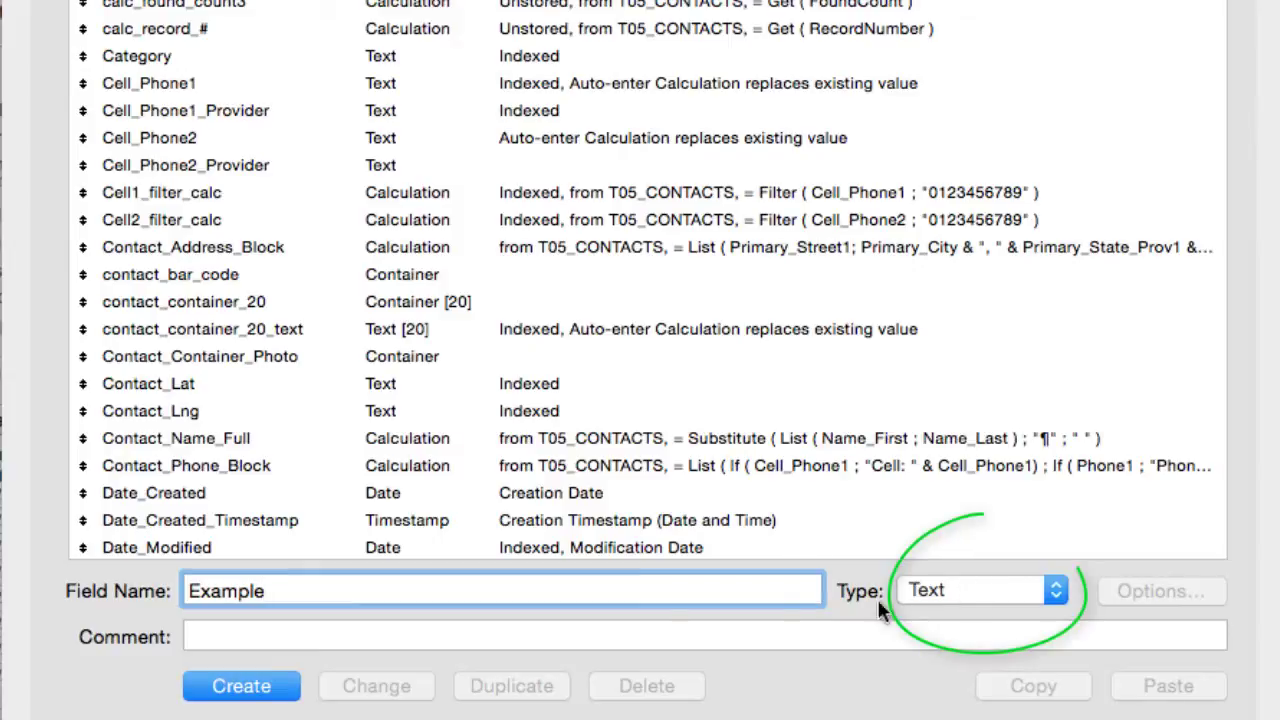
pyautogui.click(264, 692)
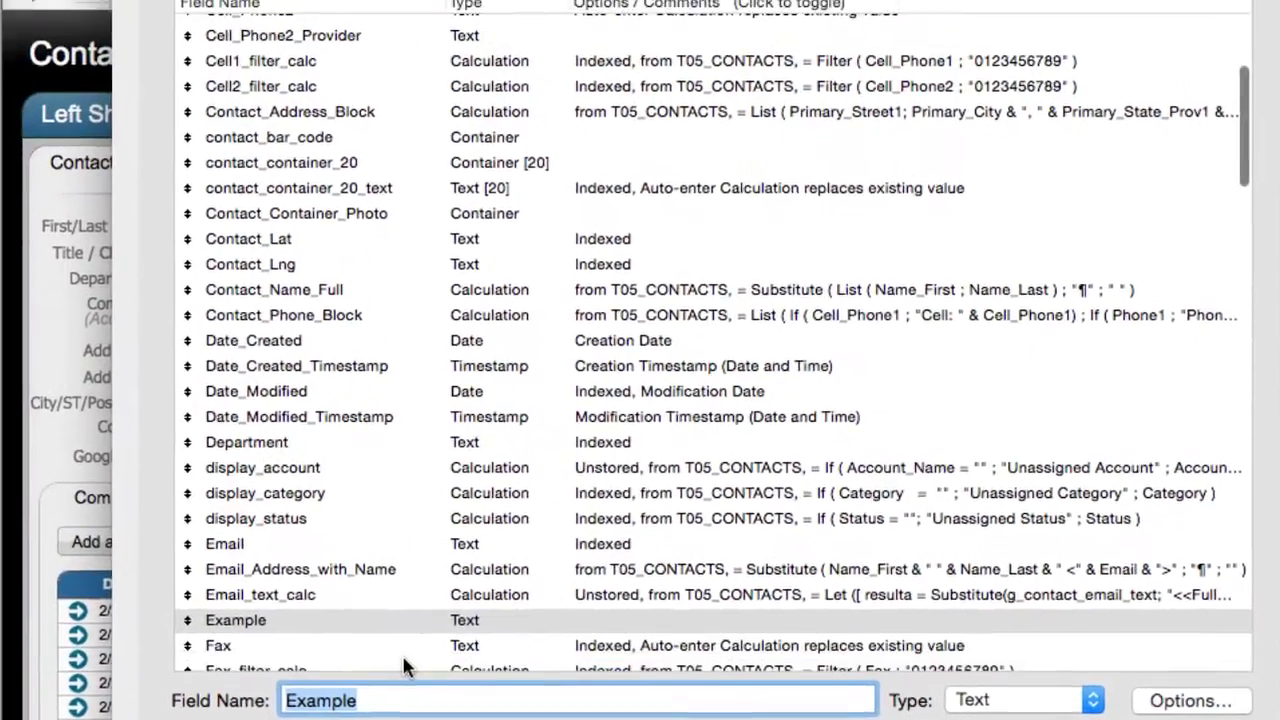
pyautogui.scroll(-3, 406, 668)
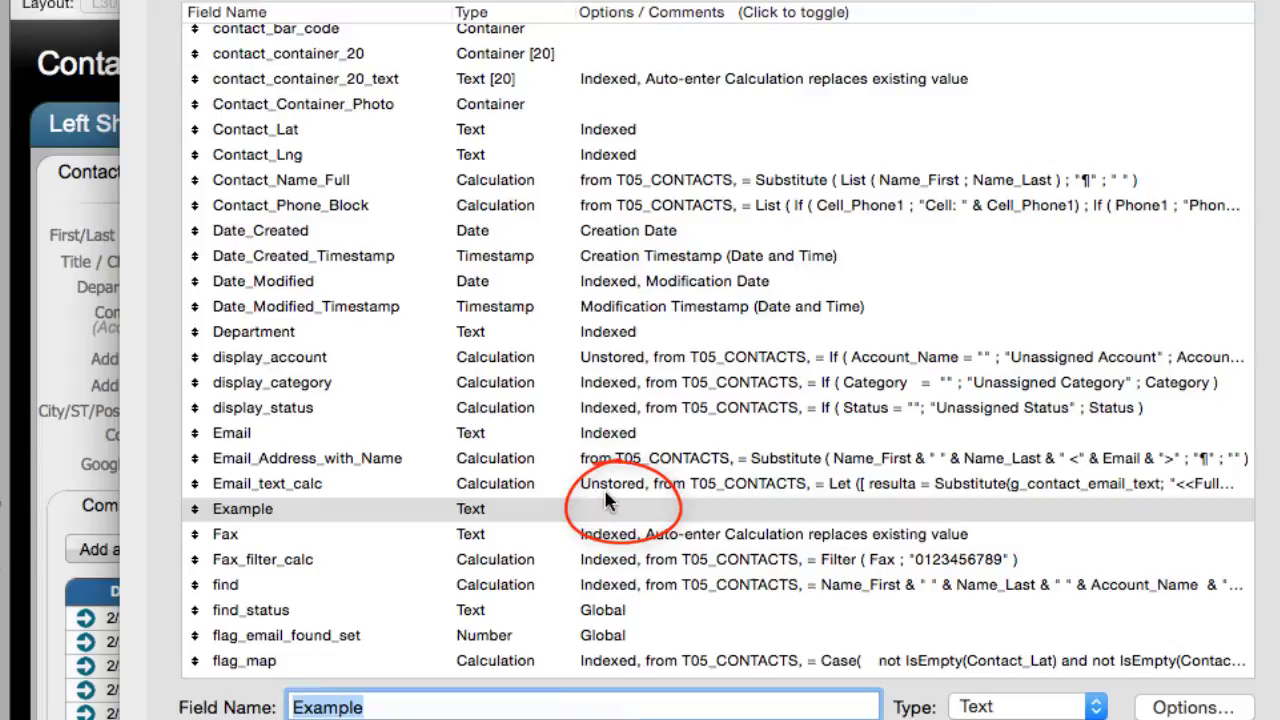
# Open Options for the Example field, check the Validation tab, then return to Auto-Enter
pyautogui.click(1172, 707)
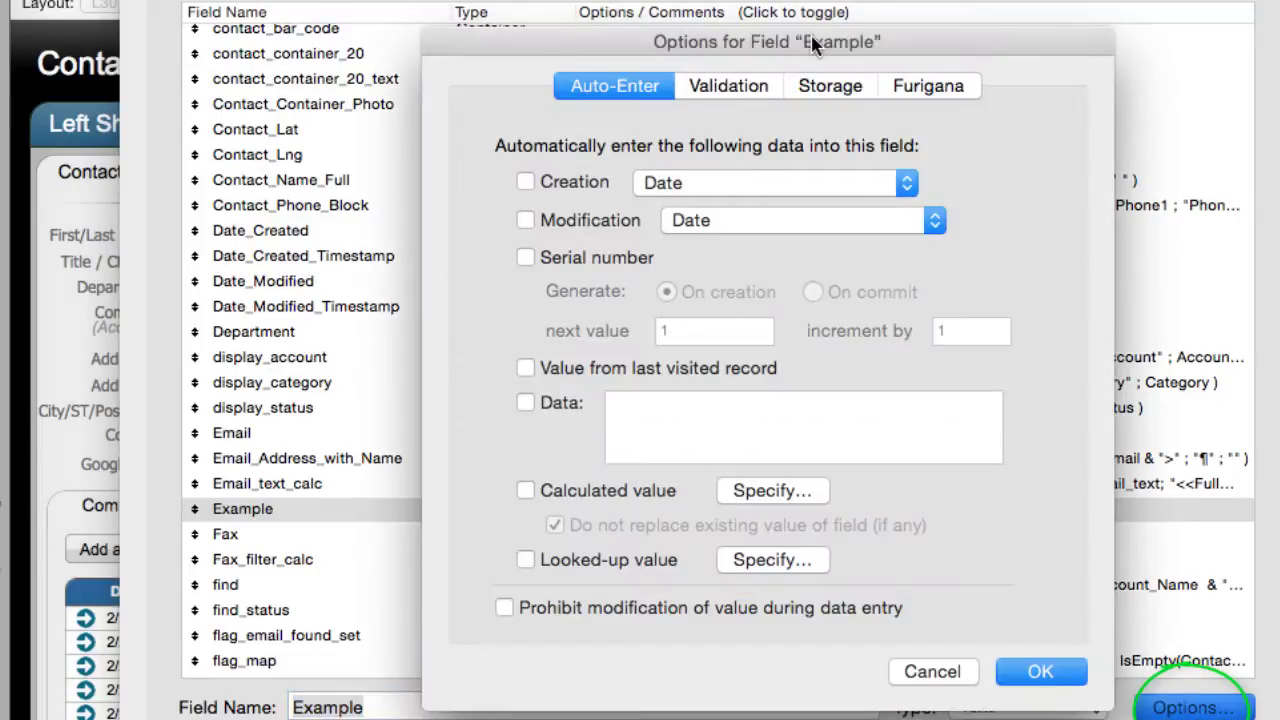
pyautogui.moveTo(812, 44); pyautogui.dragTo(1025, 17)
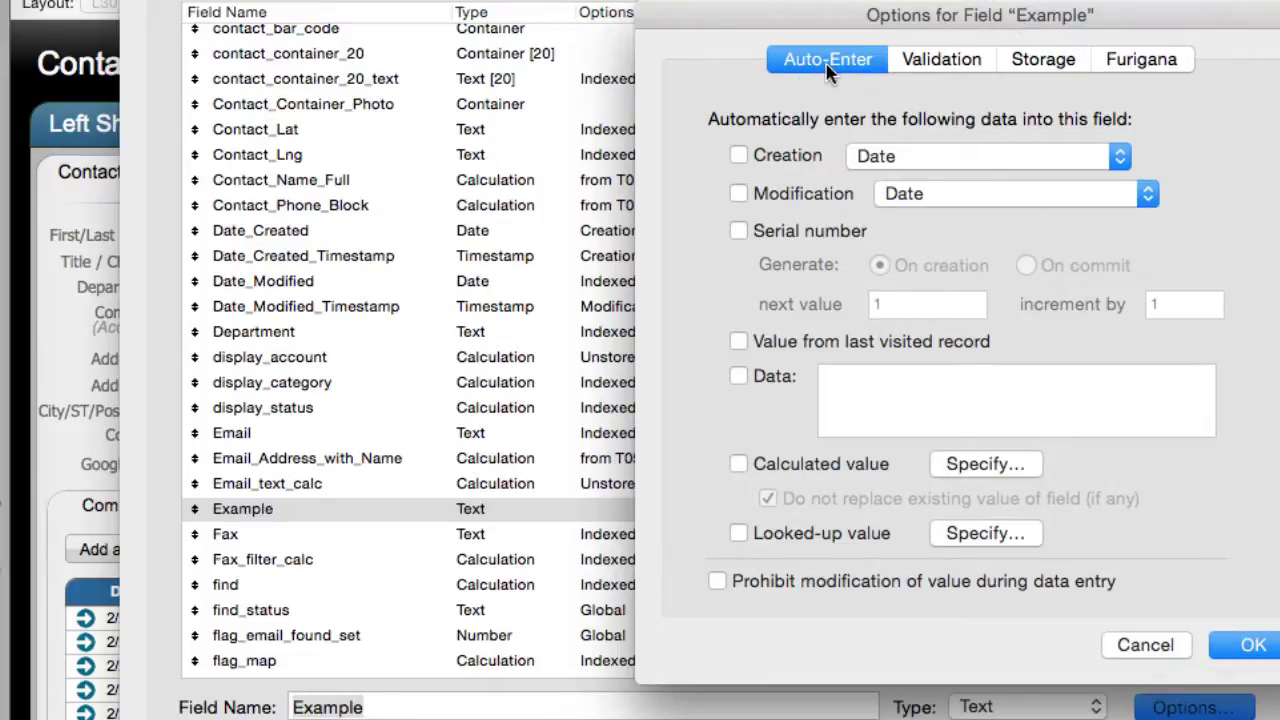
pyautogui.click(940, 66)
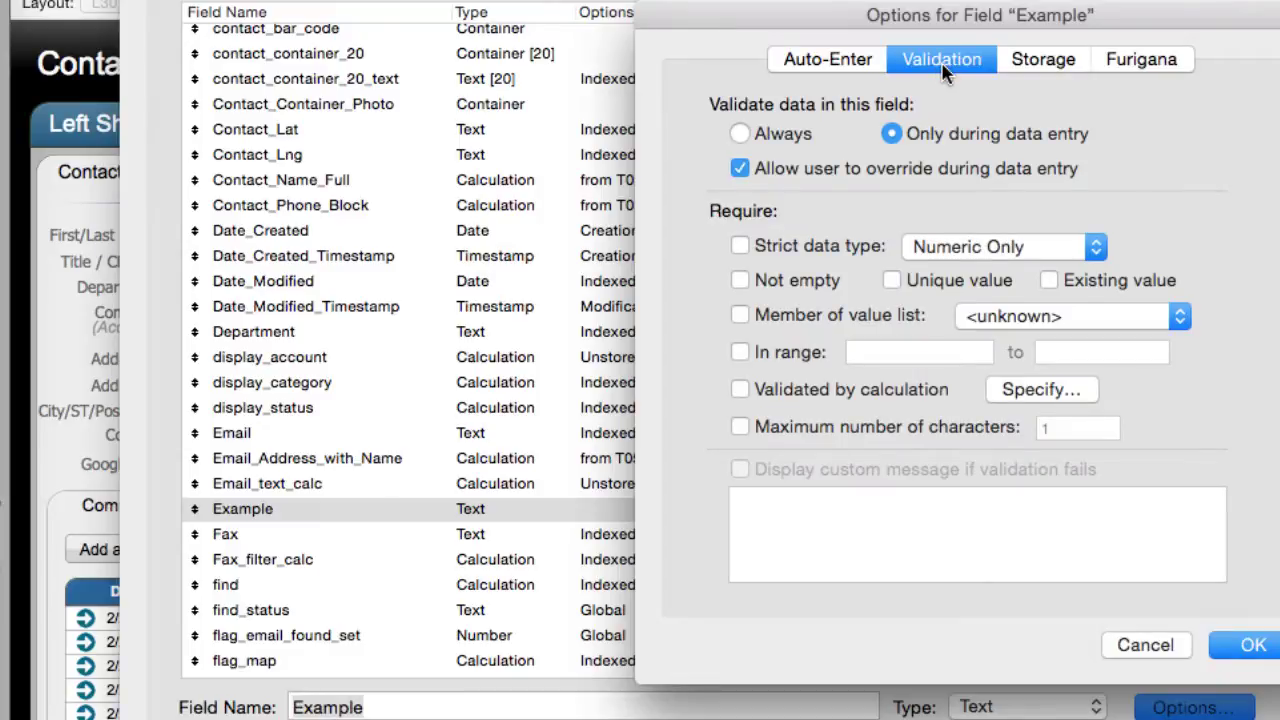
pyautogui.click(846, 64)
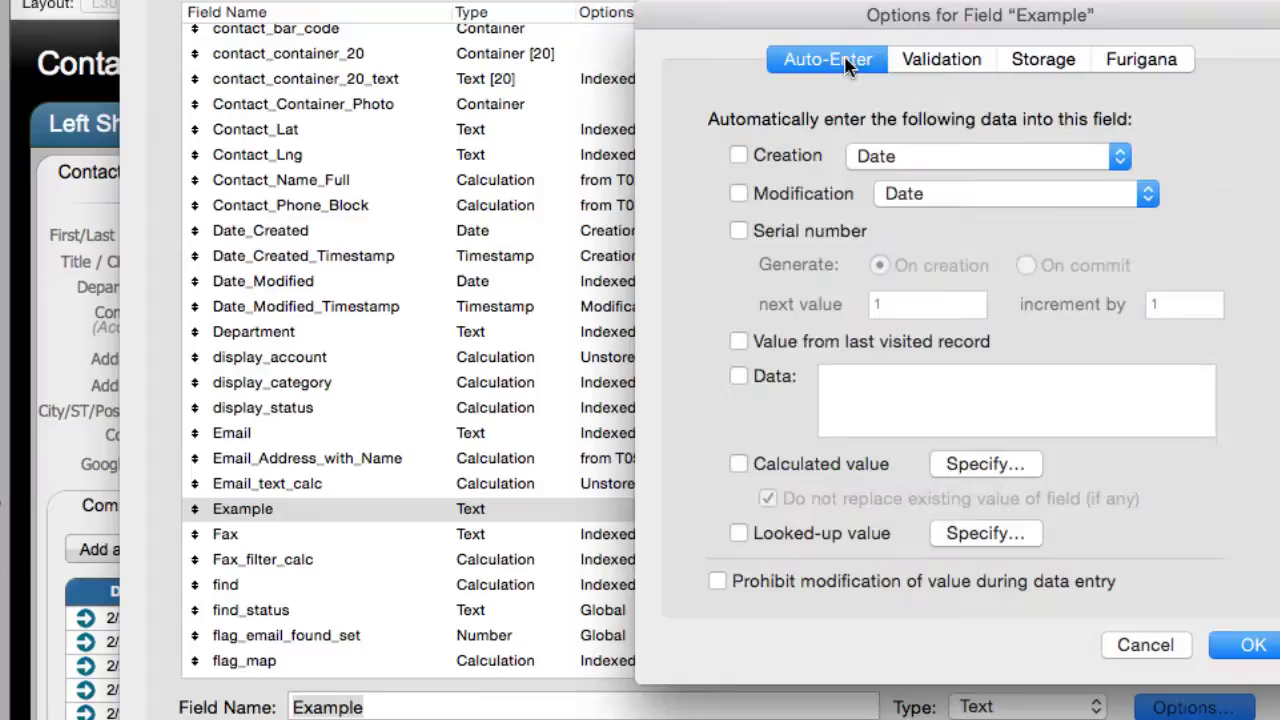
pyautogui.moveTo(895, 17); pyautogui.dragTo(705, 8)
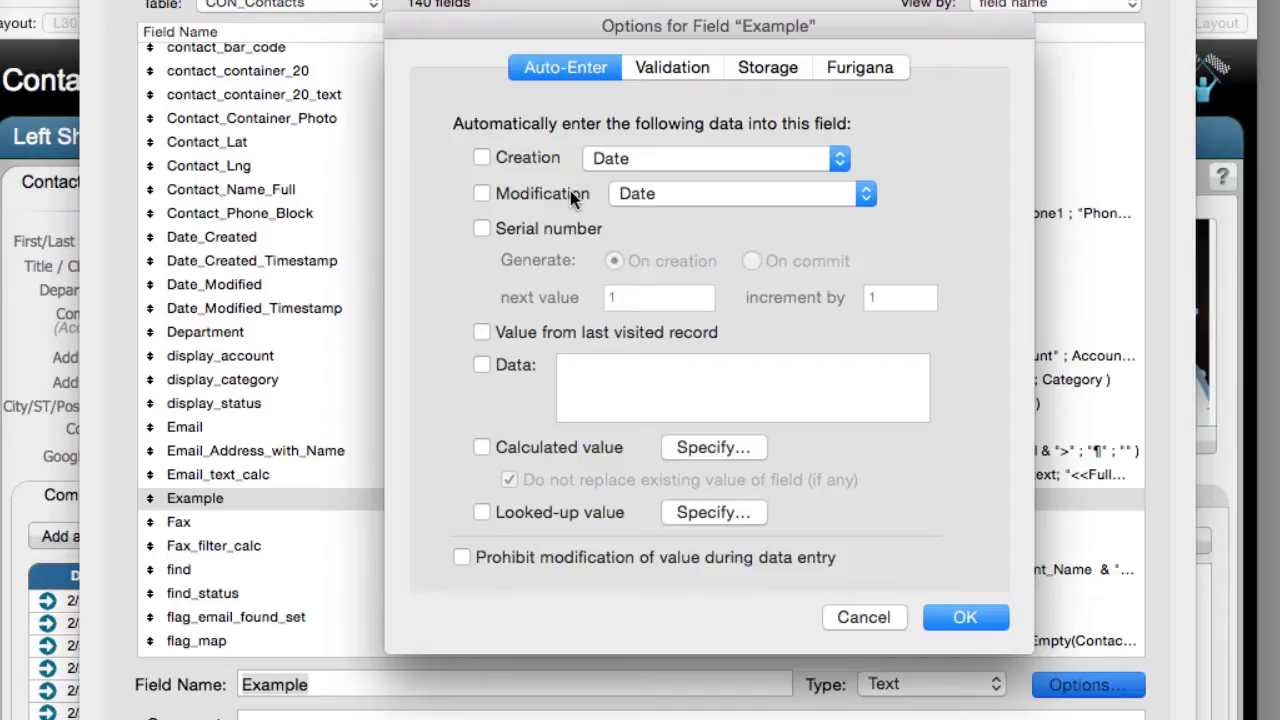
# Enable Creation auto-enter for Example, try Date, then settle on Name as the value
pyautogui.click(615, 158)
pyautogui.click(615, 163)
pyautogui.click(544, 158)
pyautogui.click(605, 159)
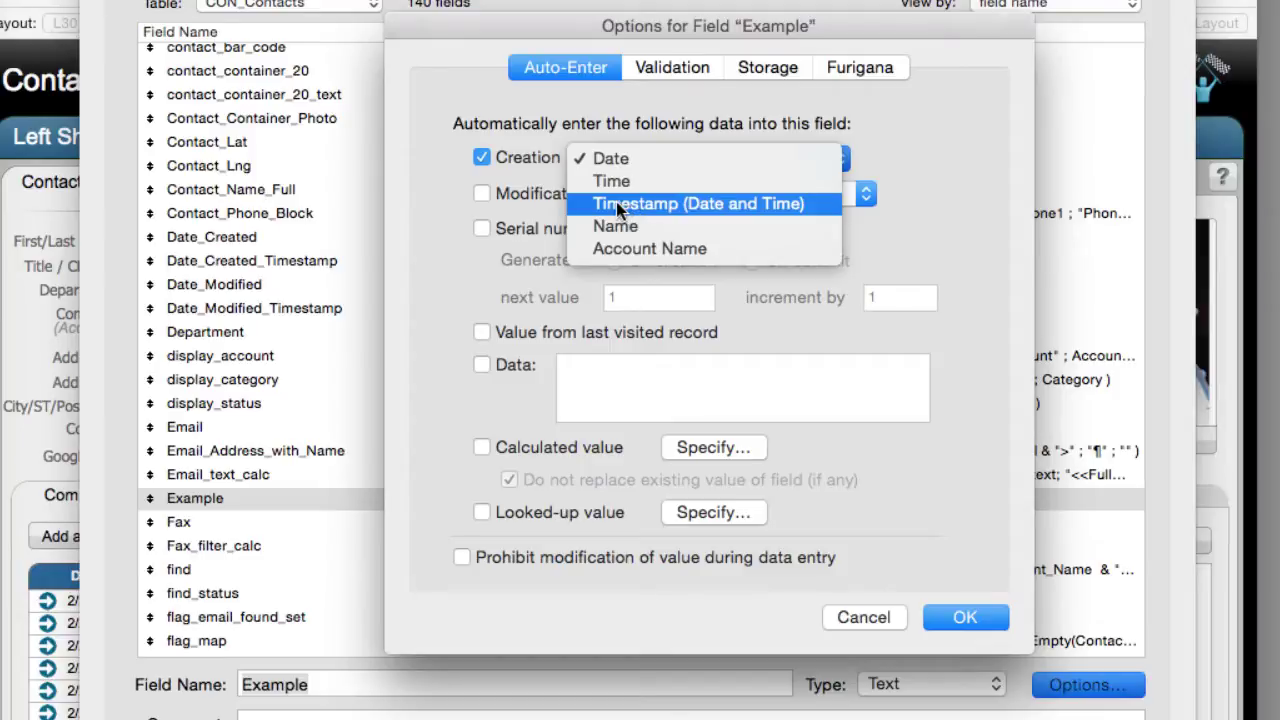
pyautogui.click(535, 172)
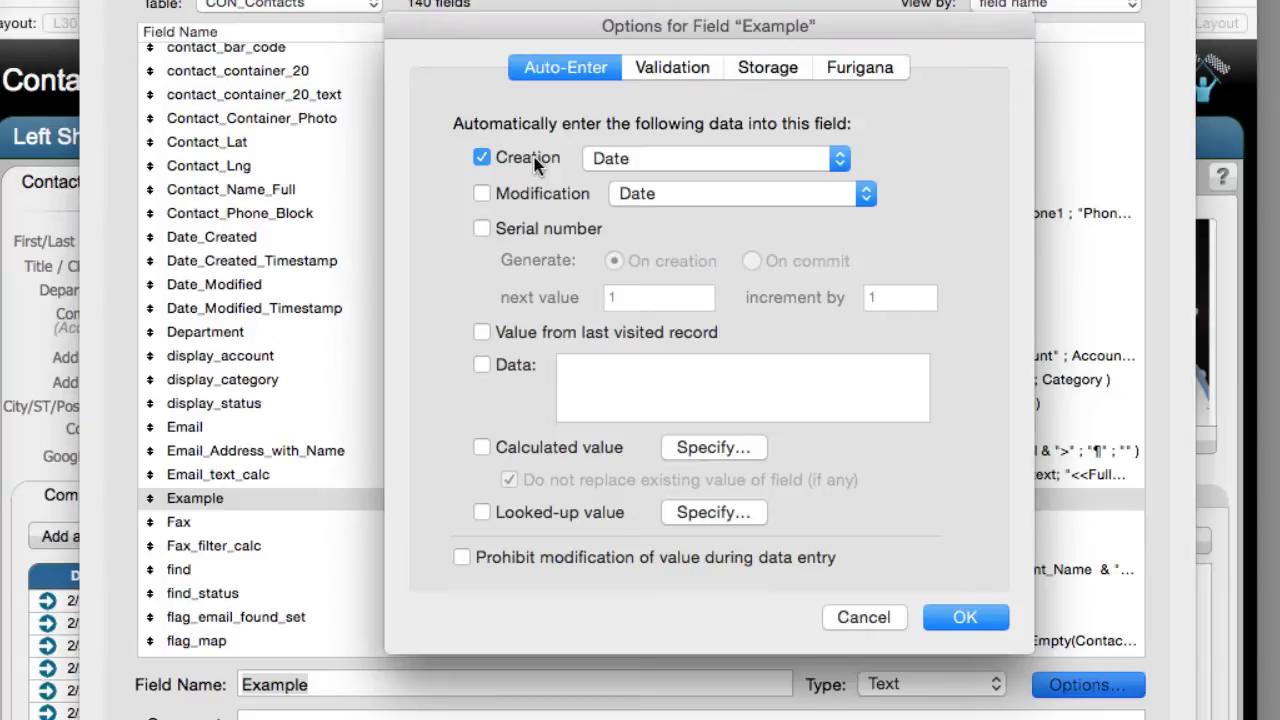
pyautogui.click(536, 164)
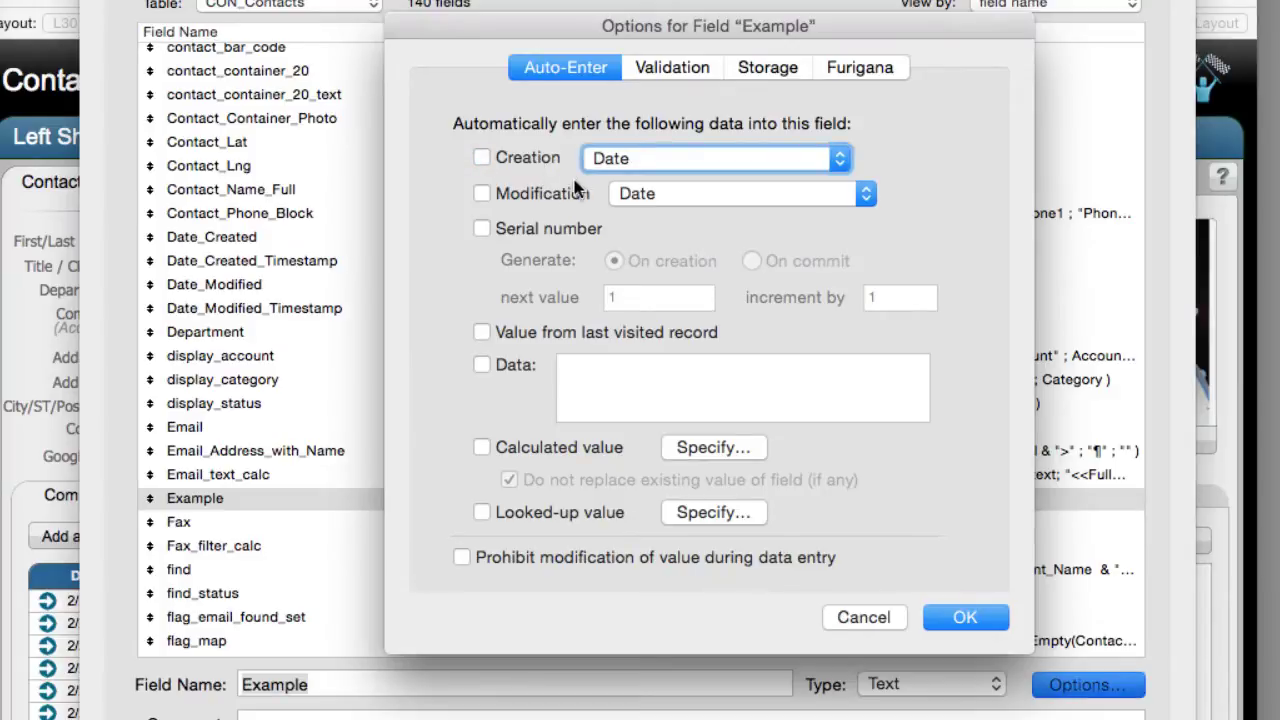
pyautogui.click(601, 162)
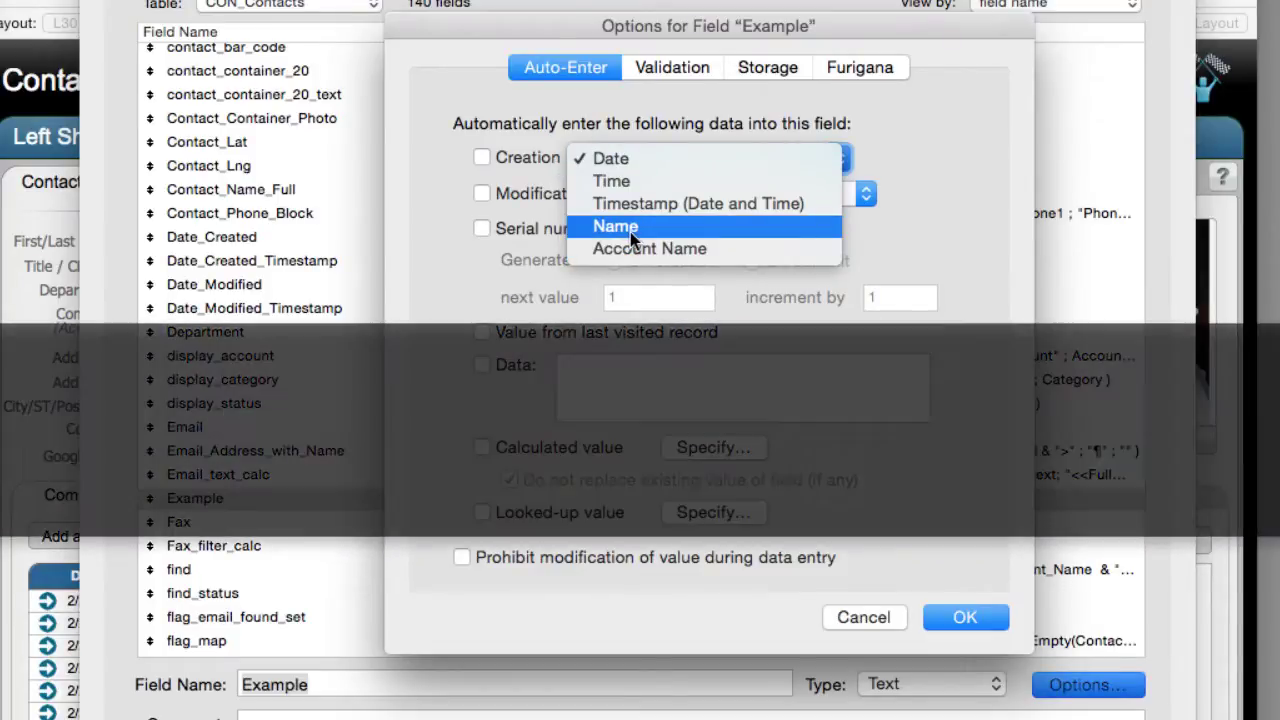
pyautogui.click(630, 230)
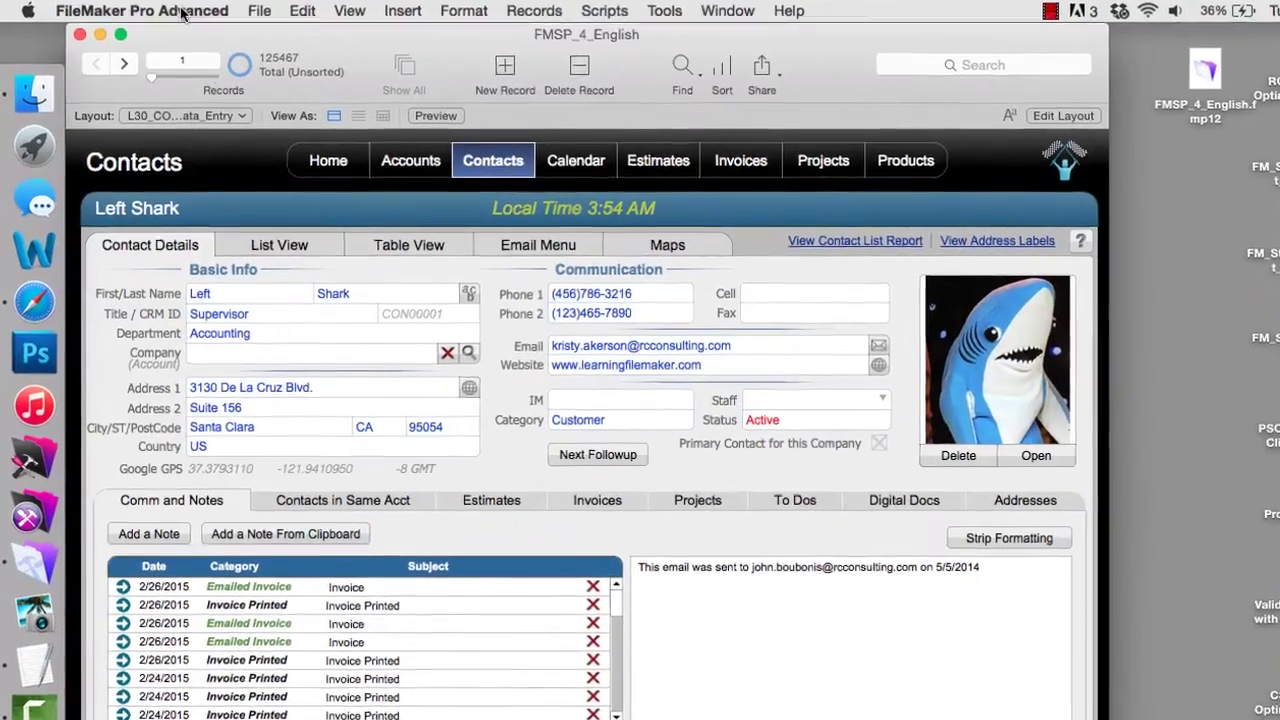
# Edit the custom Other user name in Preferences > General, then cancel without saving
pyautogui.click(183, 12)
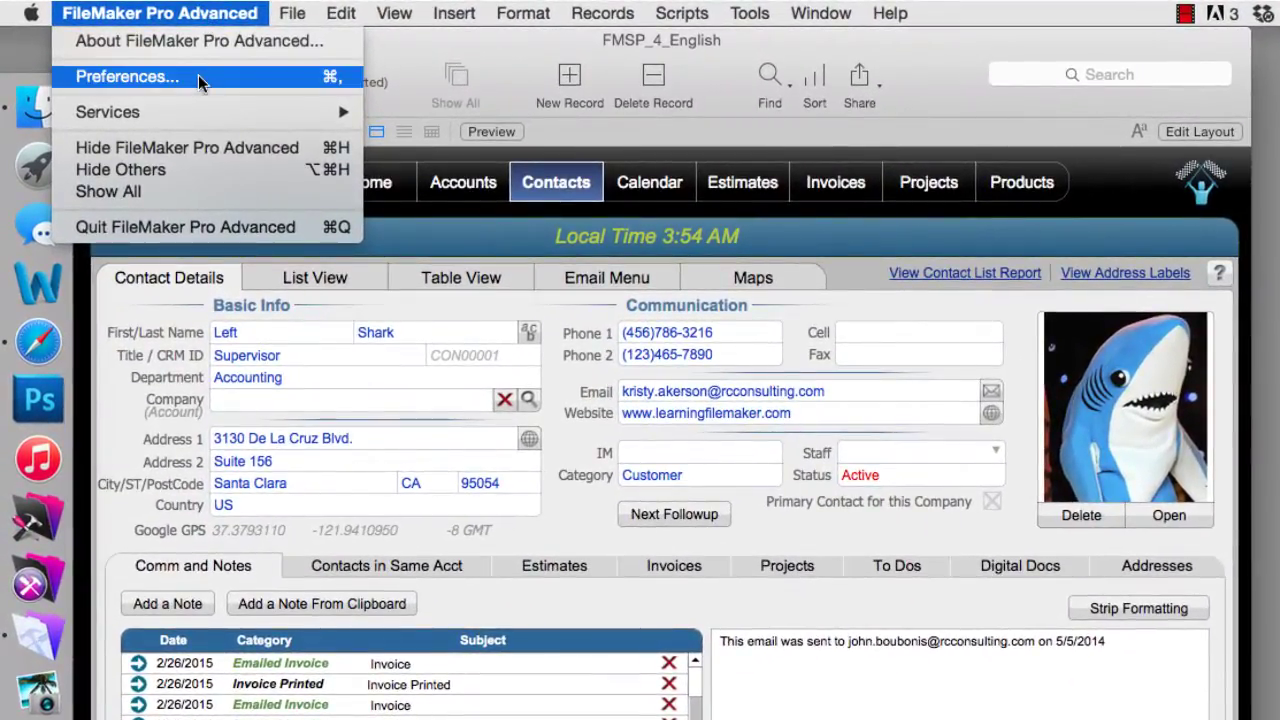
pyautogui.click(199, 80)
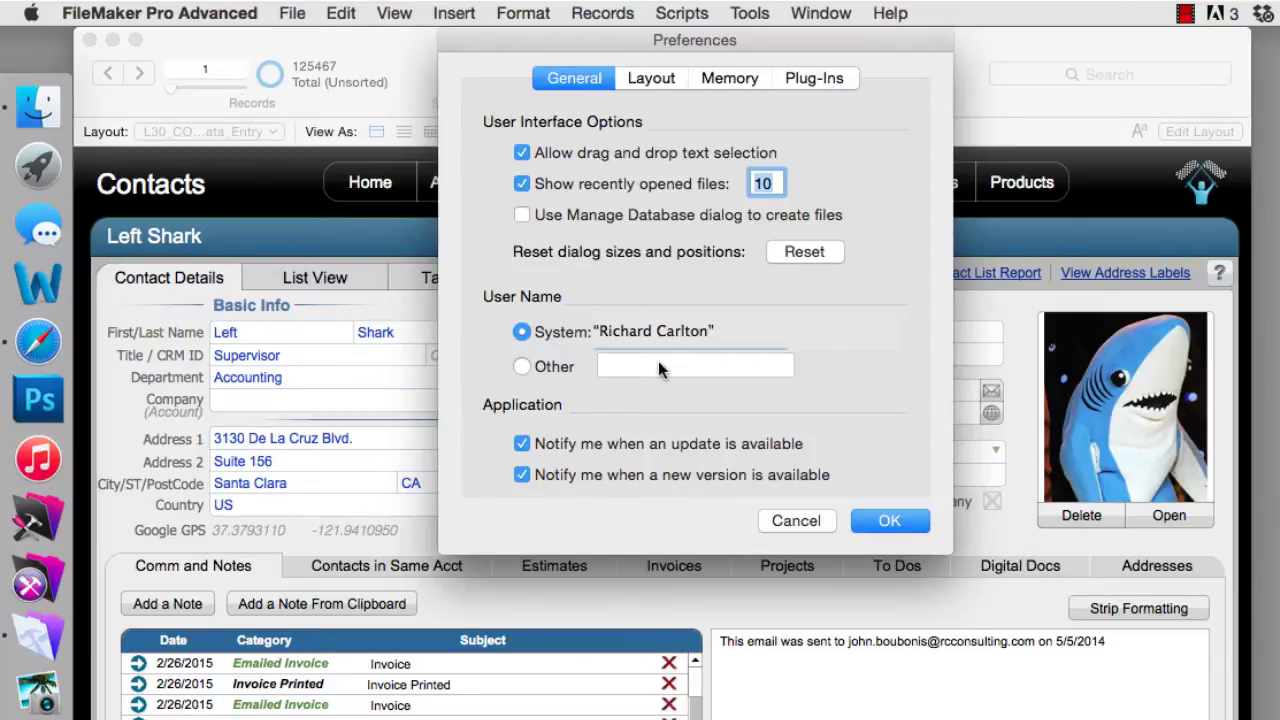
pyautogui.click(554, 367)
pyautogui.write('CV')
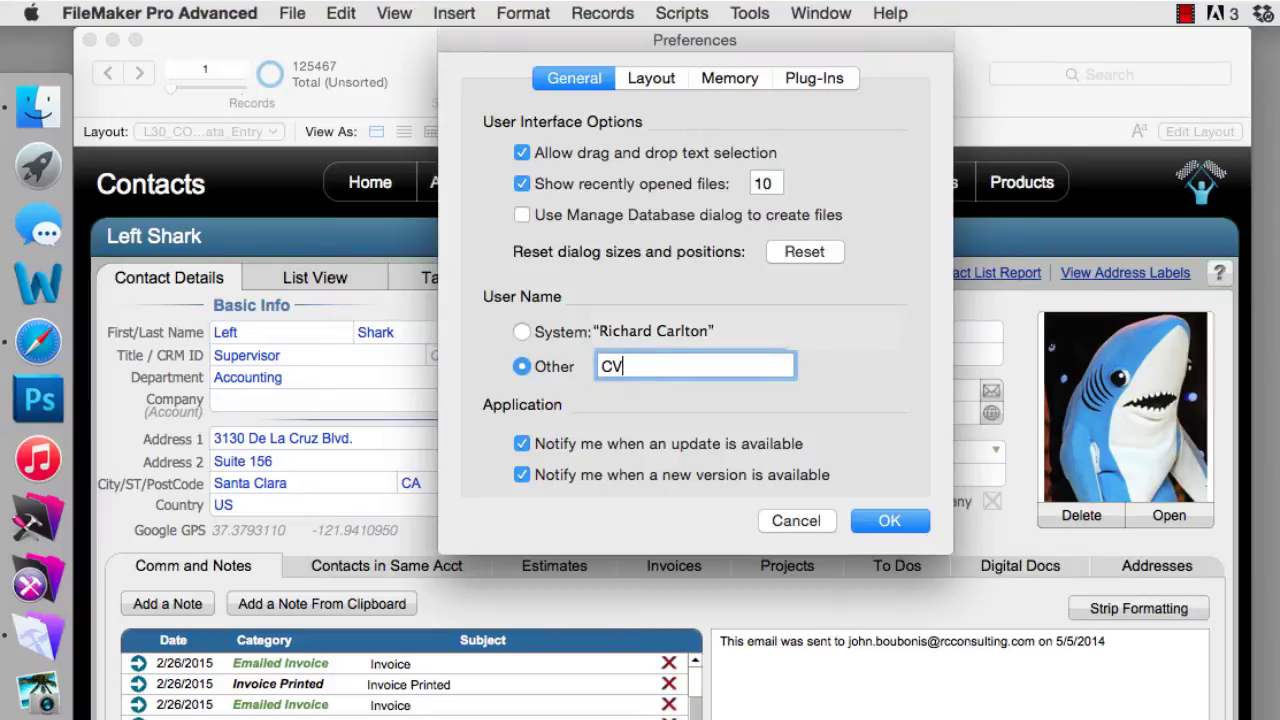
pyautogui.write('XJ')
pyautogui.write('5Th Fl')
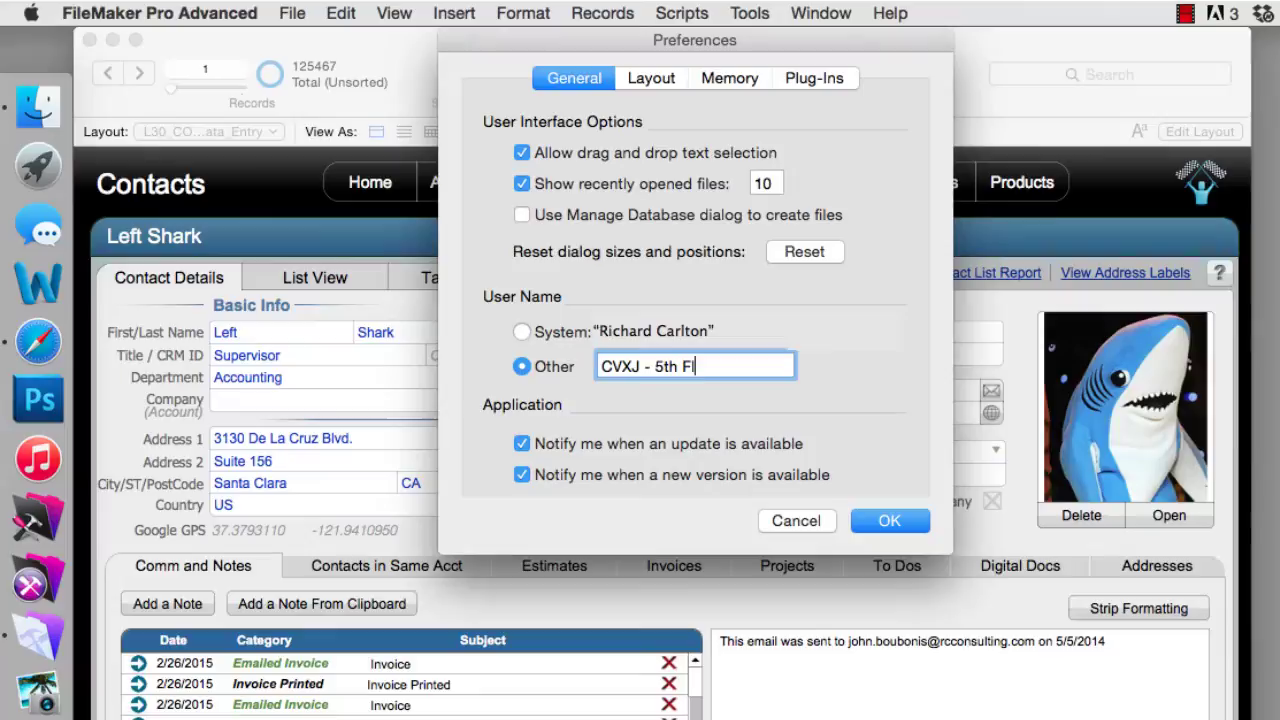
pyautogui.write('oor')
pyautogui.click(643, 366)
pyautogui.press('BackSpace')
pyautogui.write('1')
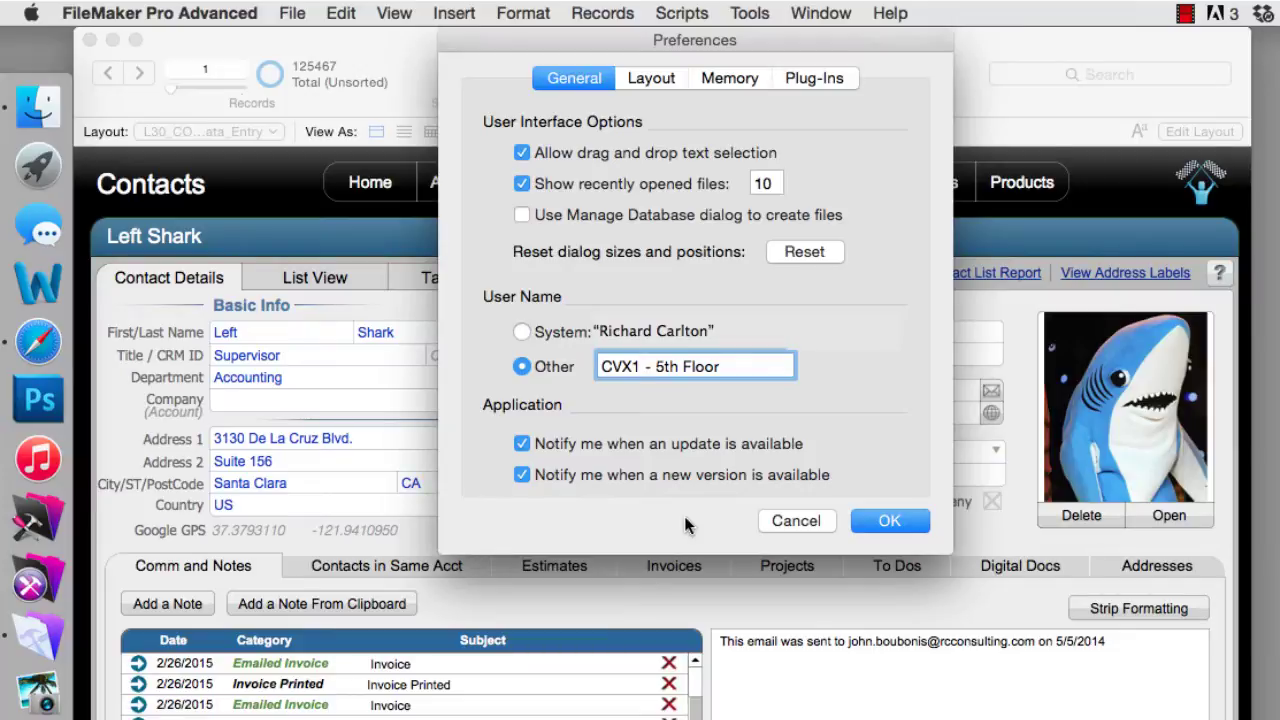
pyautogui.click(812, 523)
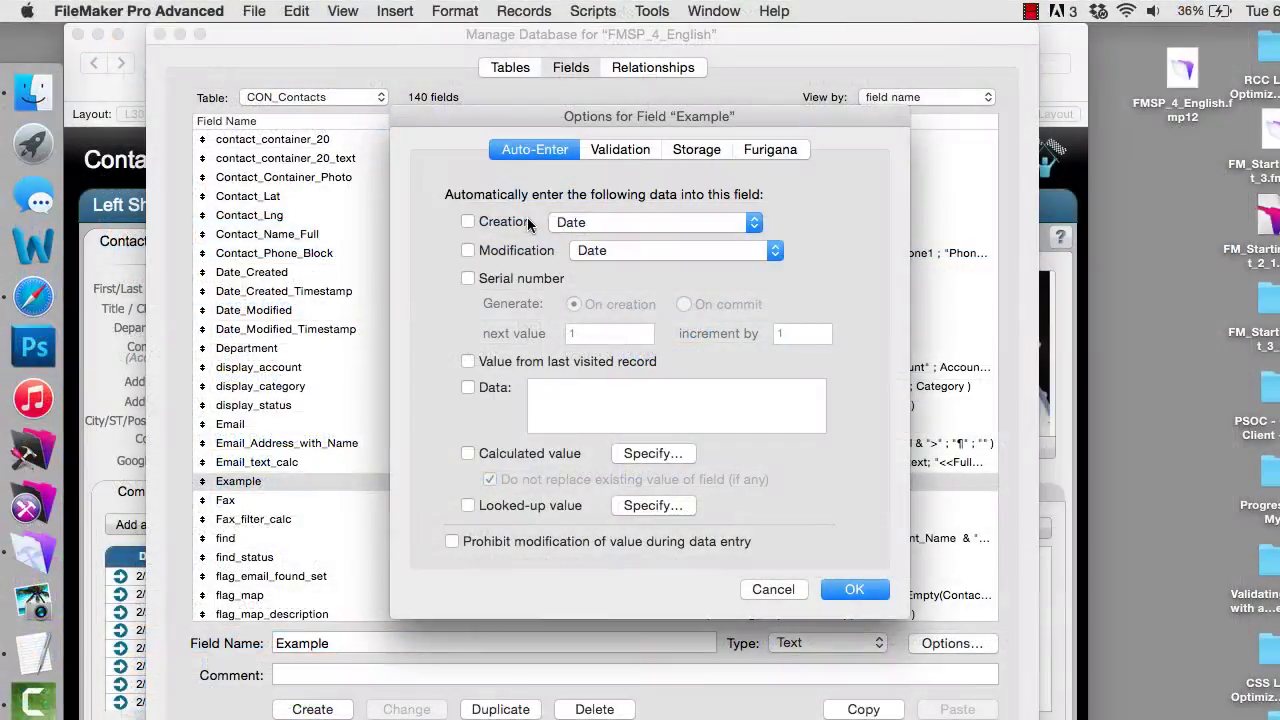
# Set Example to auto-enter Time on both record creation and modification
pyautogui.click(516, 228)
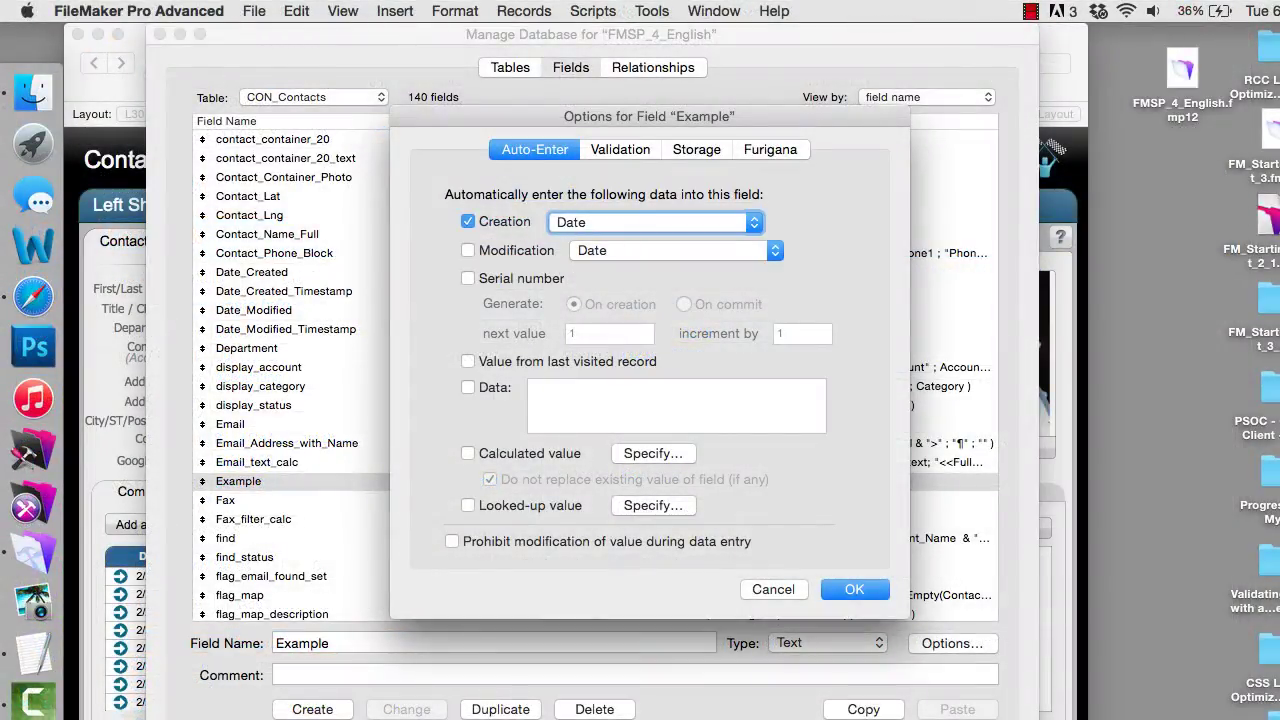
pyautogui.click(600, 222)
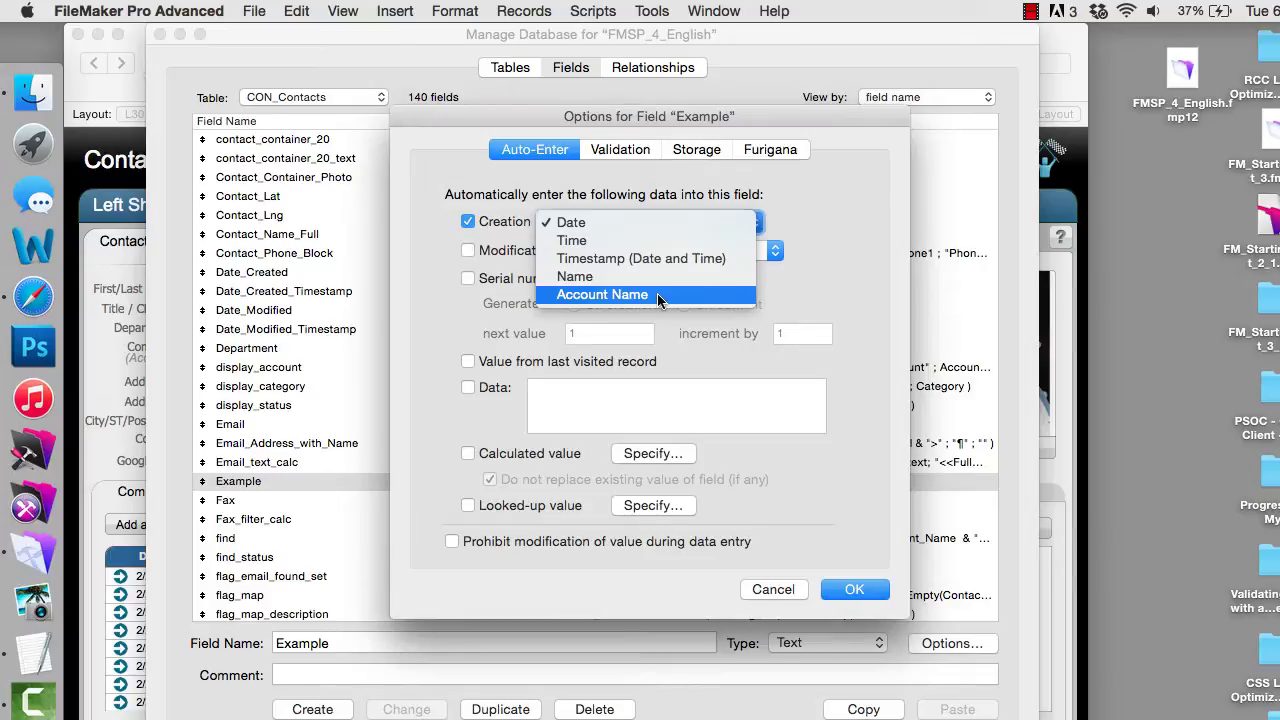
pyautogui.click(726, 246)
pyautogui.click(713, 223)
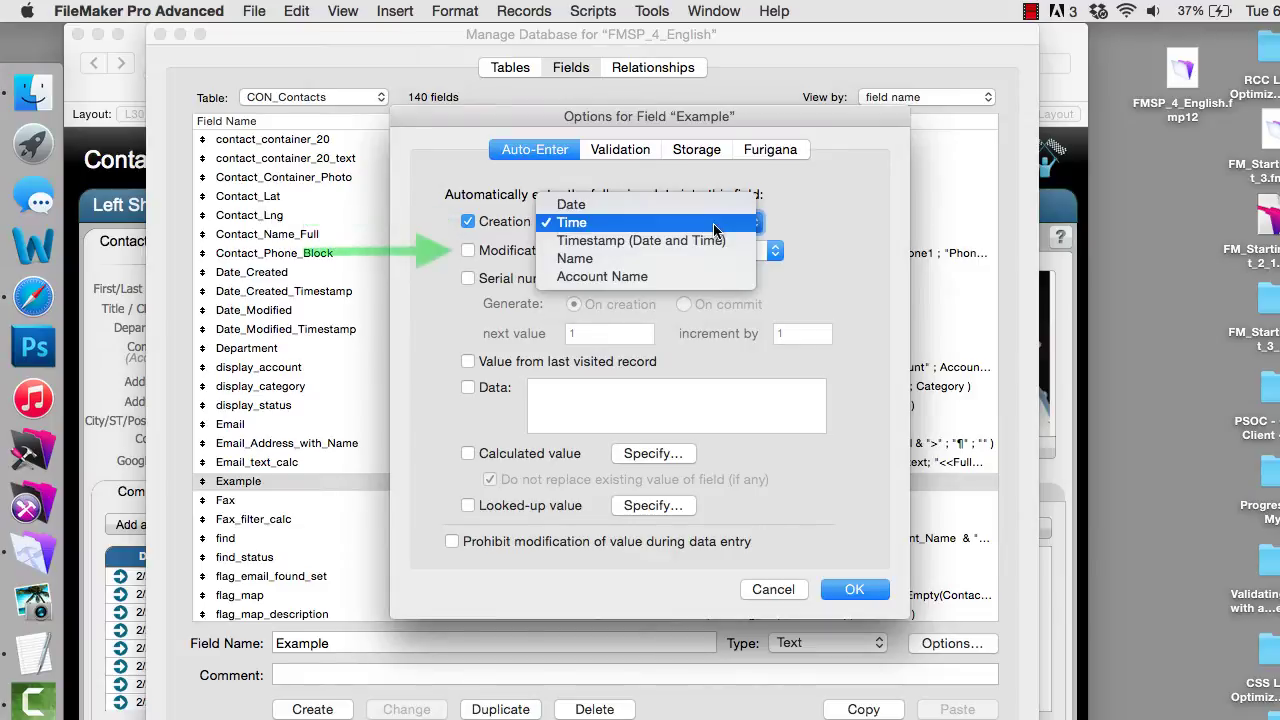
pyautogui.click(713, 223)
pyautogui.click(707, 252)
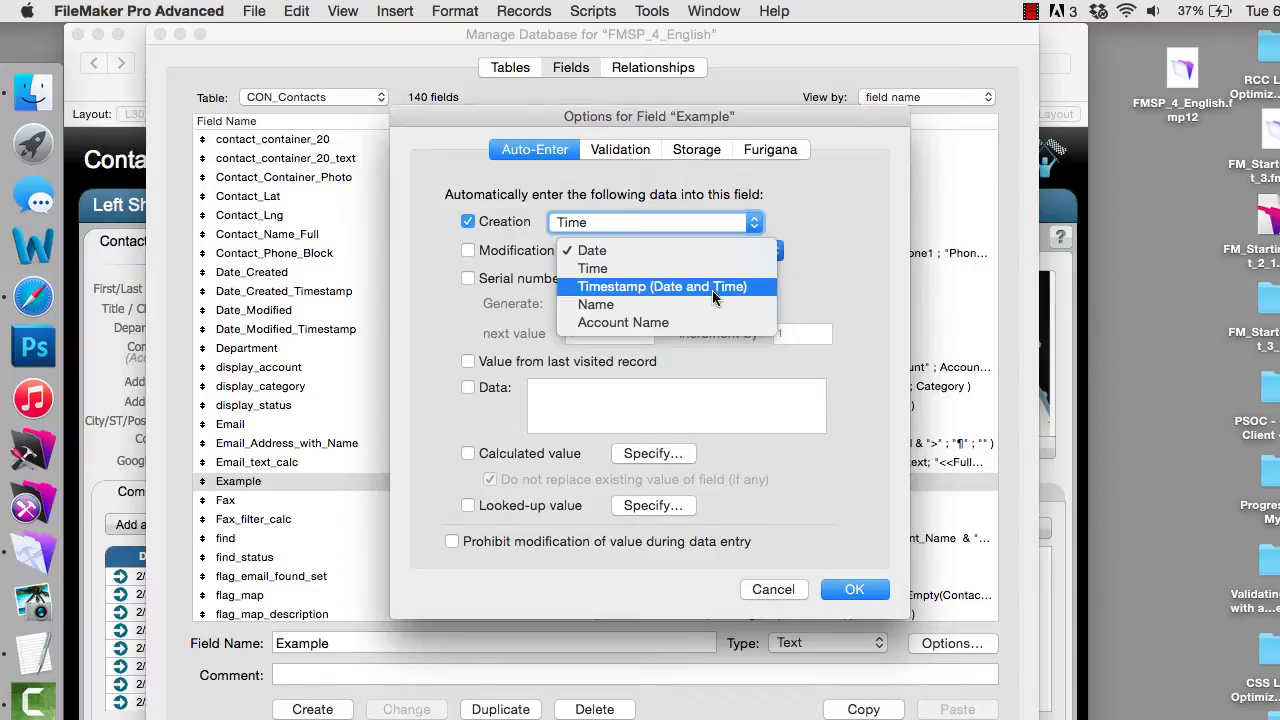
pyautogui.click(716, 268)
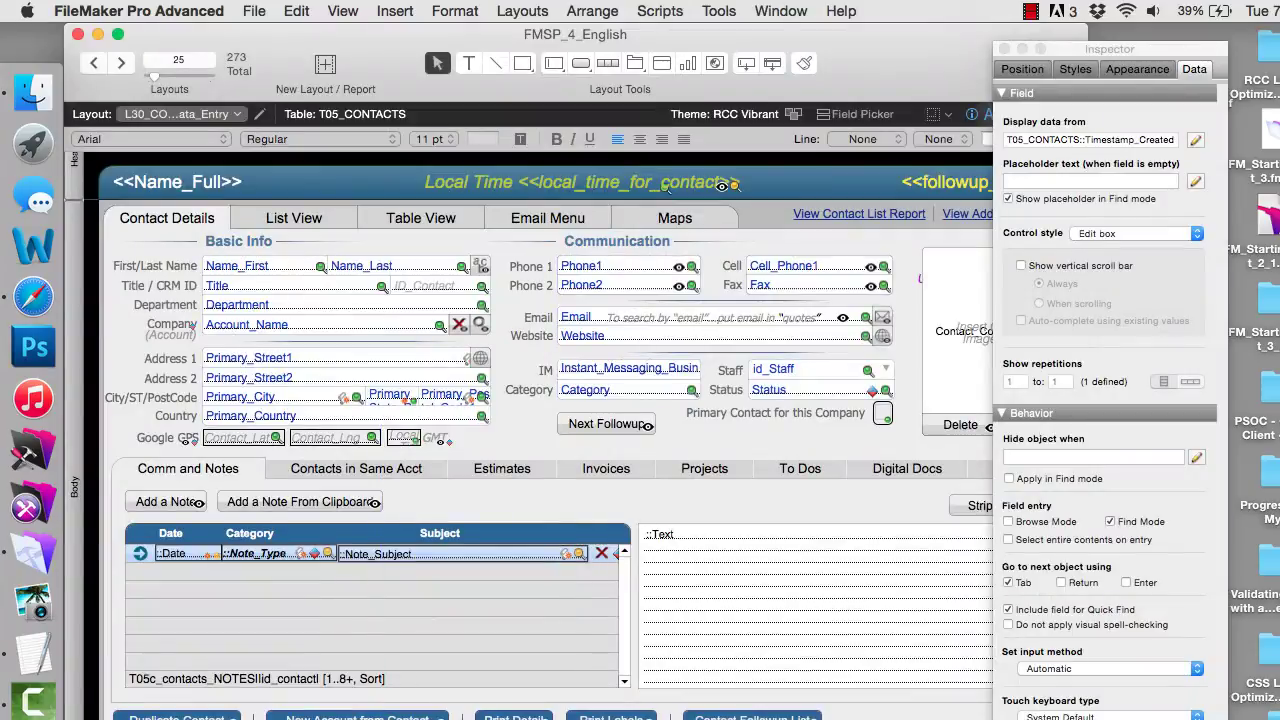
# Leave Layout mode and return to Browse mode with Cmd+B
pyautogui.click(342, 11)
pyautogui.press('super+b')
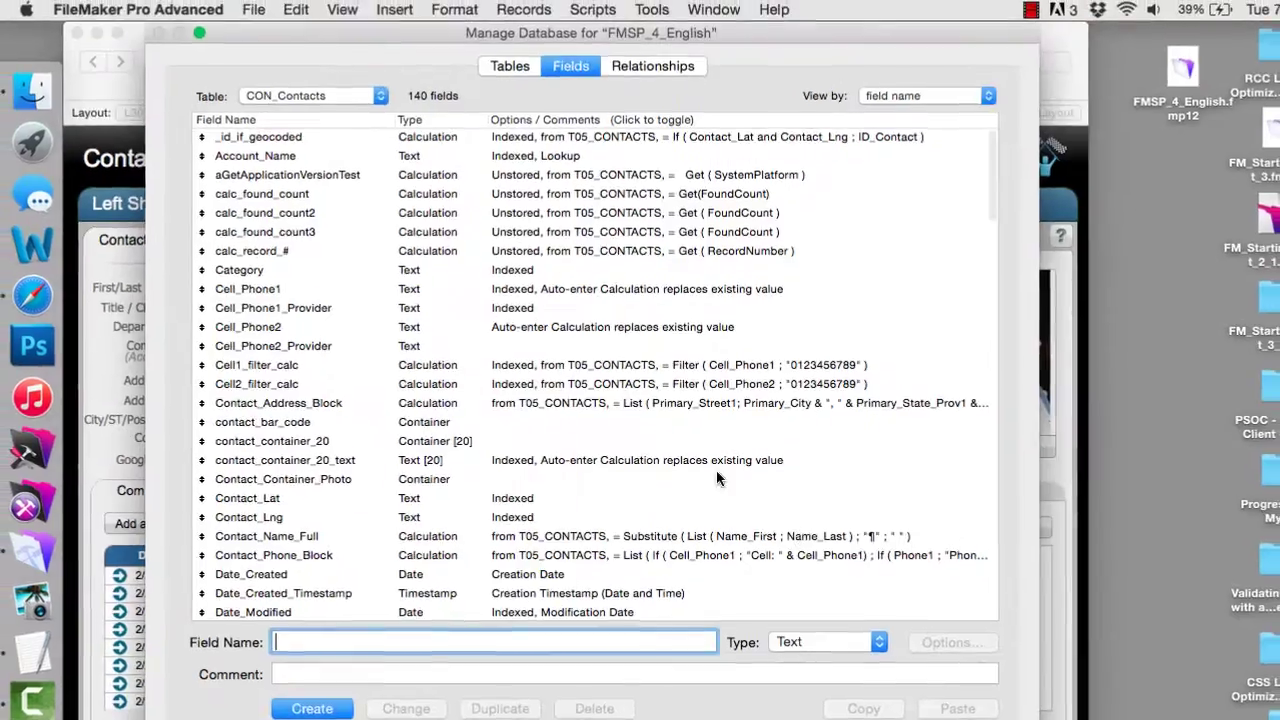
# Create another 'Example' text field set to auto-enter serial numbers, generated on commit
pyautogui.write('Example')
pyautogui.press('Return')
pyautogui.scroll(-5, 663, 458)
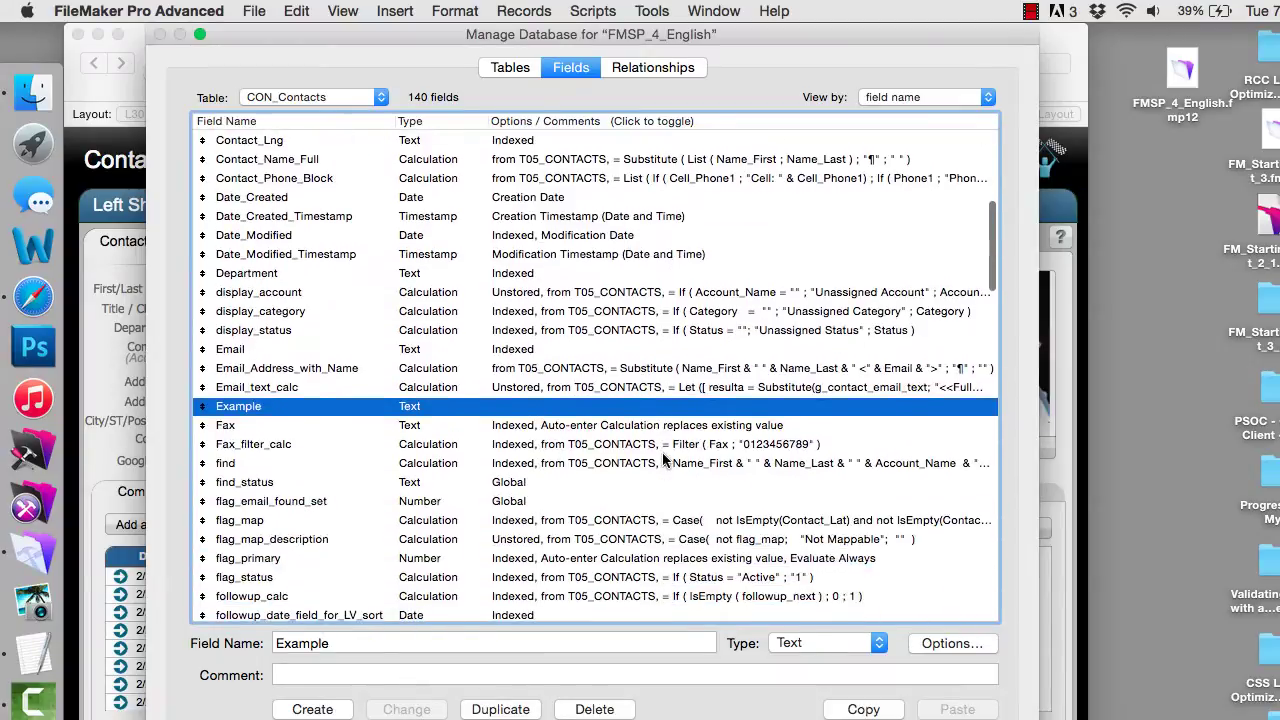
pyautogui.doubleClick(637, 403)
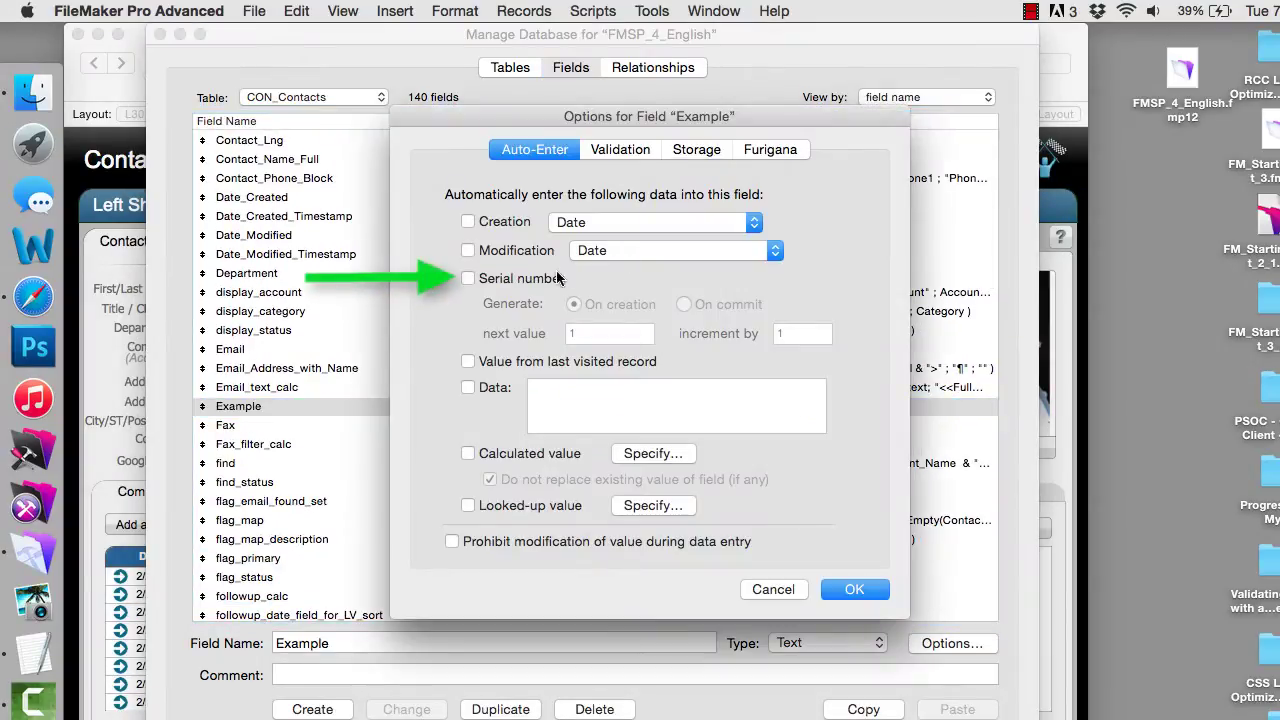
pyautogui.click(522, 280)
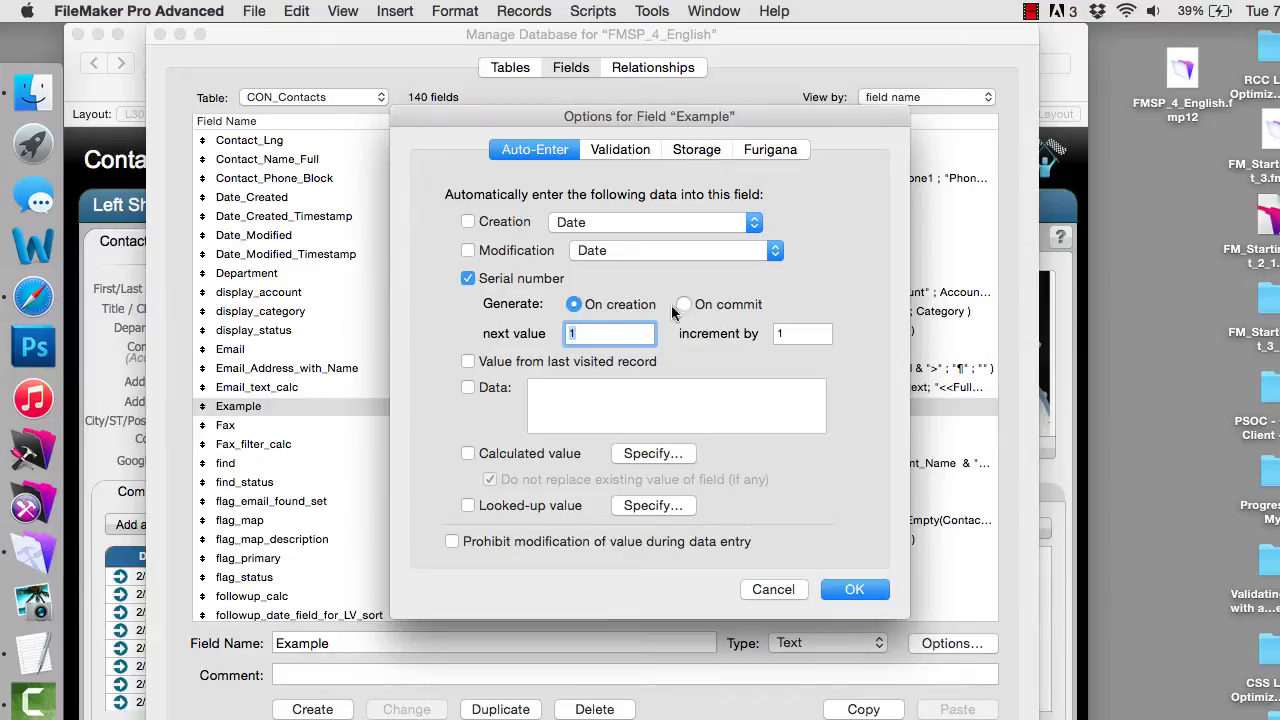
pyautogui.click(739, 312)
# Replace the serial number with fixed auto-enter data "Hello World", then turn on Calculated value
pyautogui.click(636, 303)
pyautogui.click(502, 387)
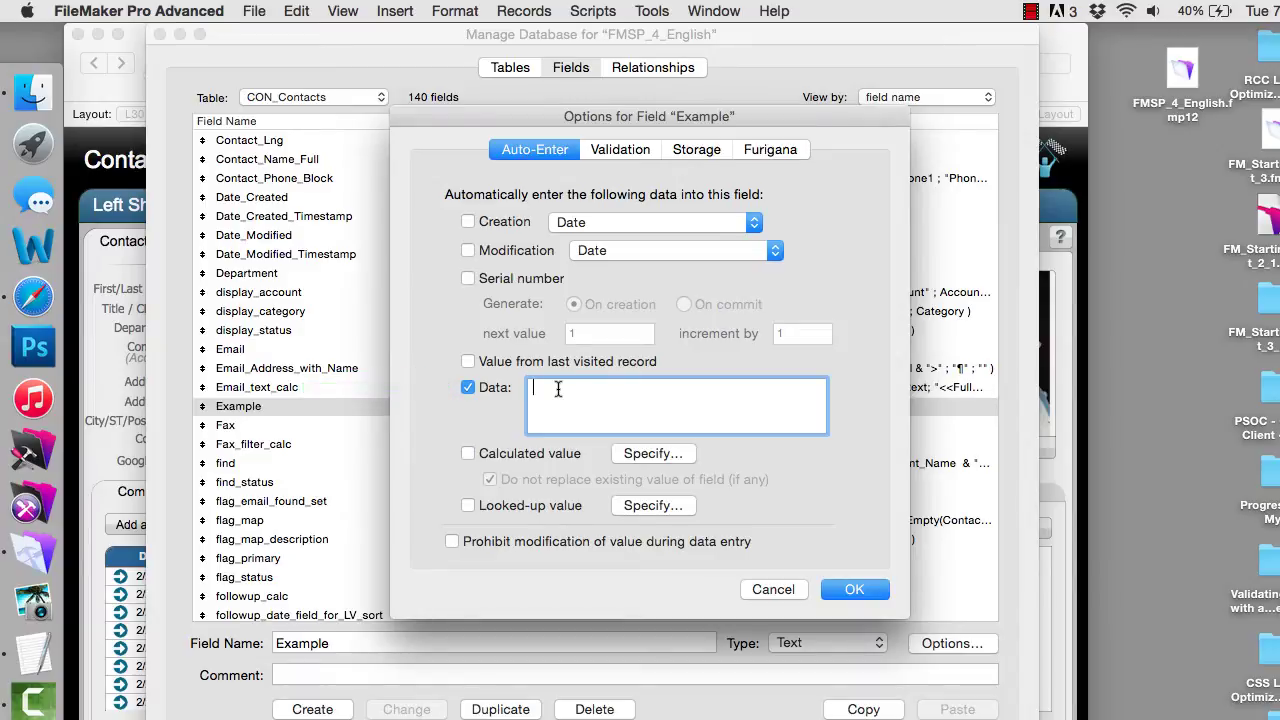
pyautogui.write('"J')
pyautogui.press('BackSpace')
pyautogui.write('Hello')
pyautogui.write(' World"')
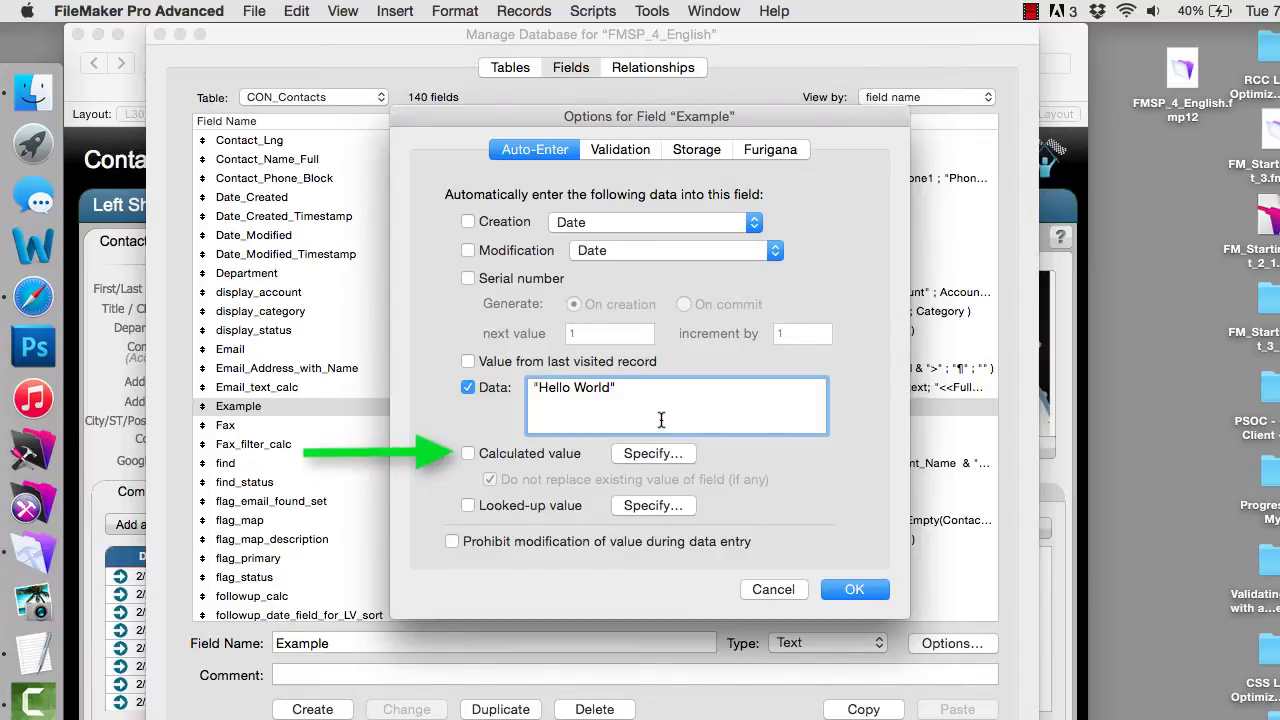
pyautogui.click(563, 456)
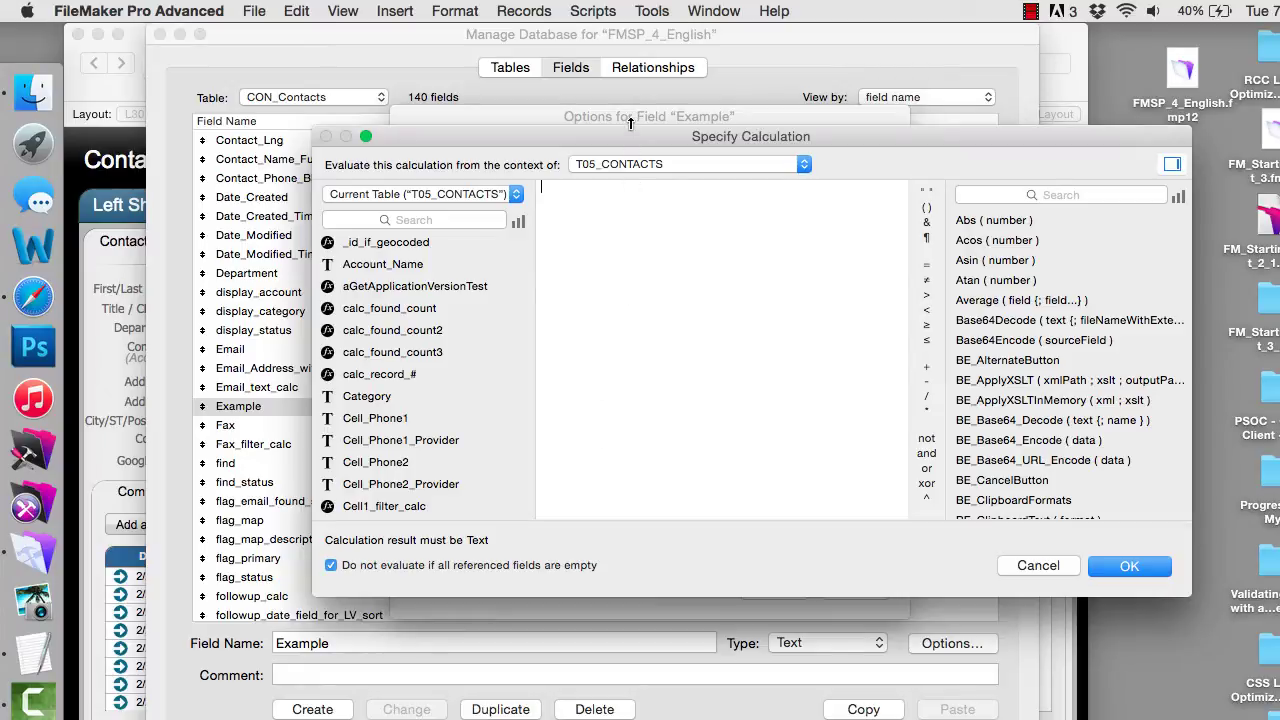
# Cancel the empty calculation formula and turn off the Hello World data auto-entry
pyautogui.moveTo(630, 124); pyautogui.dragTo(477, 136)
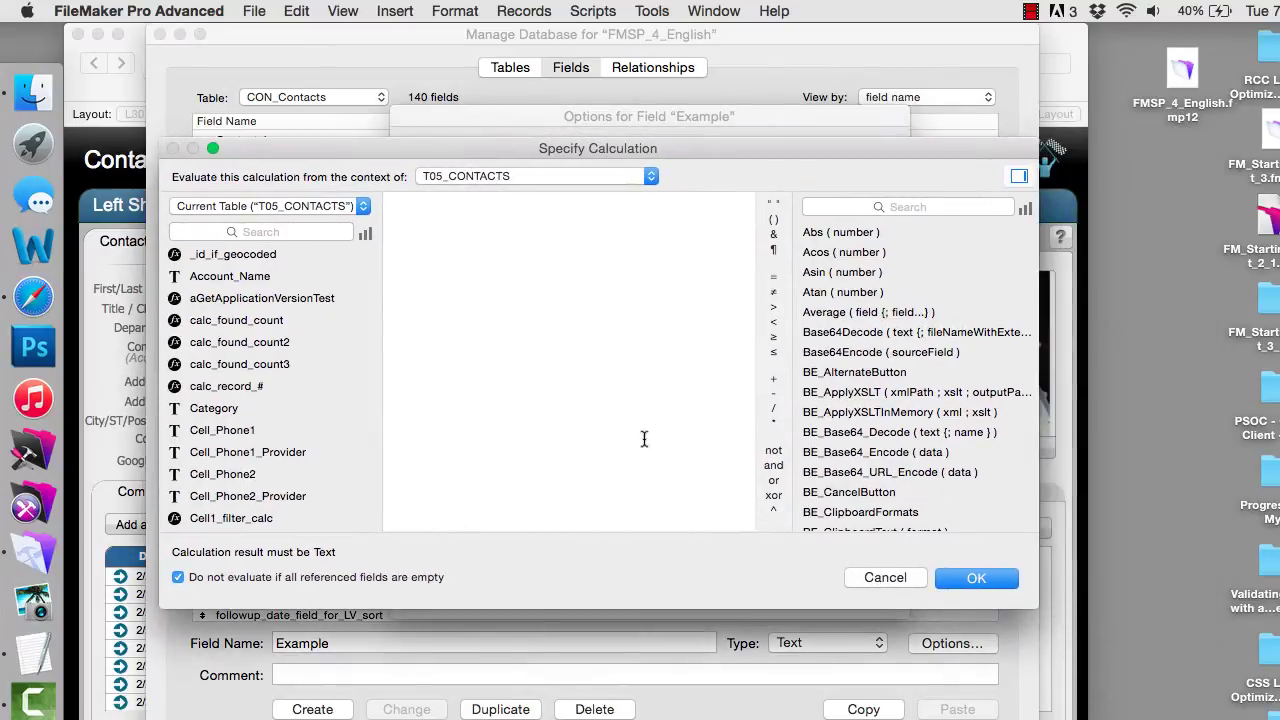
pyautogui.click(885, 577)
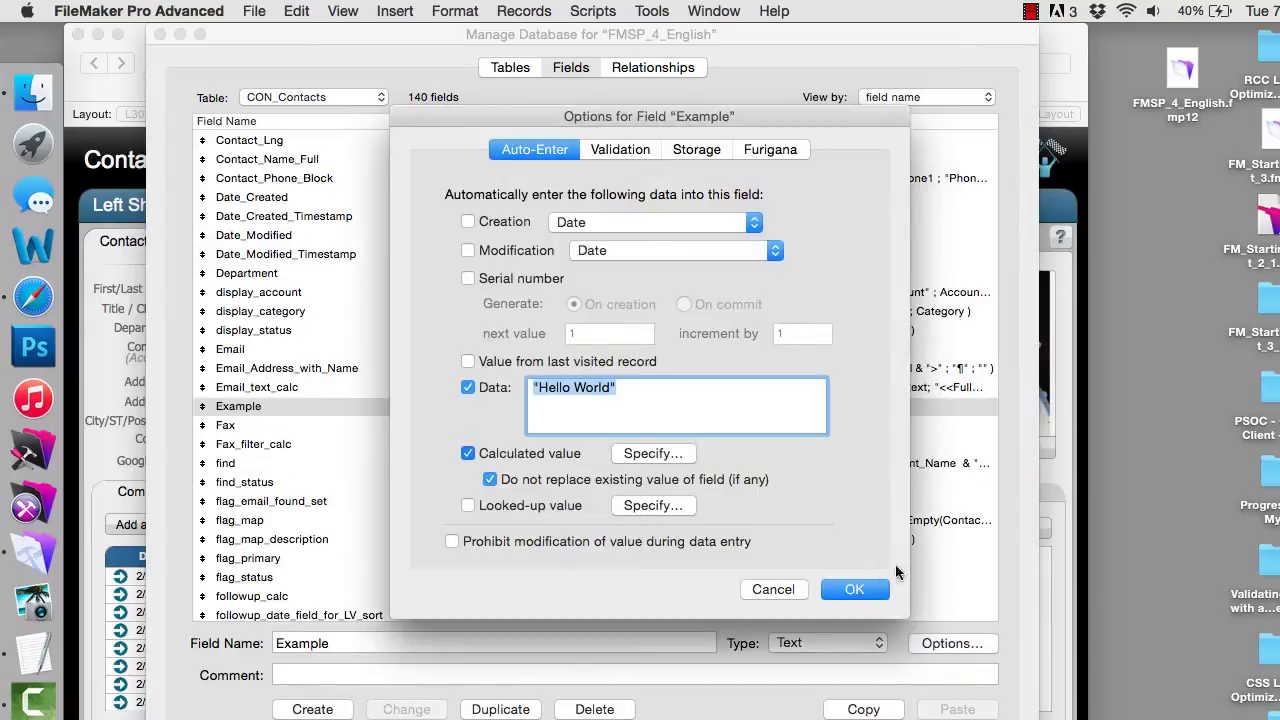
pyautogui.click(485, 390)
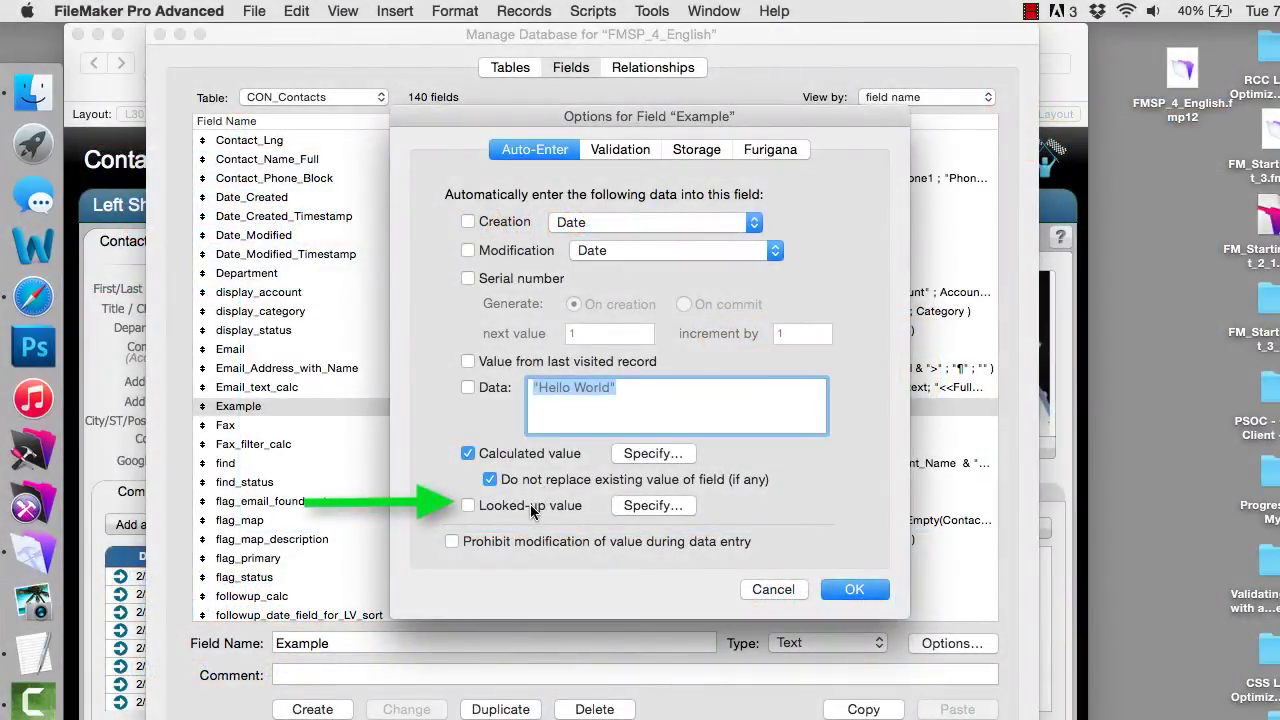
# Enable Looked-up value for Example, opening its lookup from T05a_contacts_ACCOUNTS
pyautogui.click(532, 506)
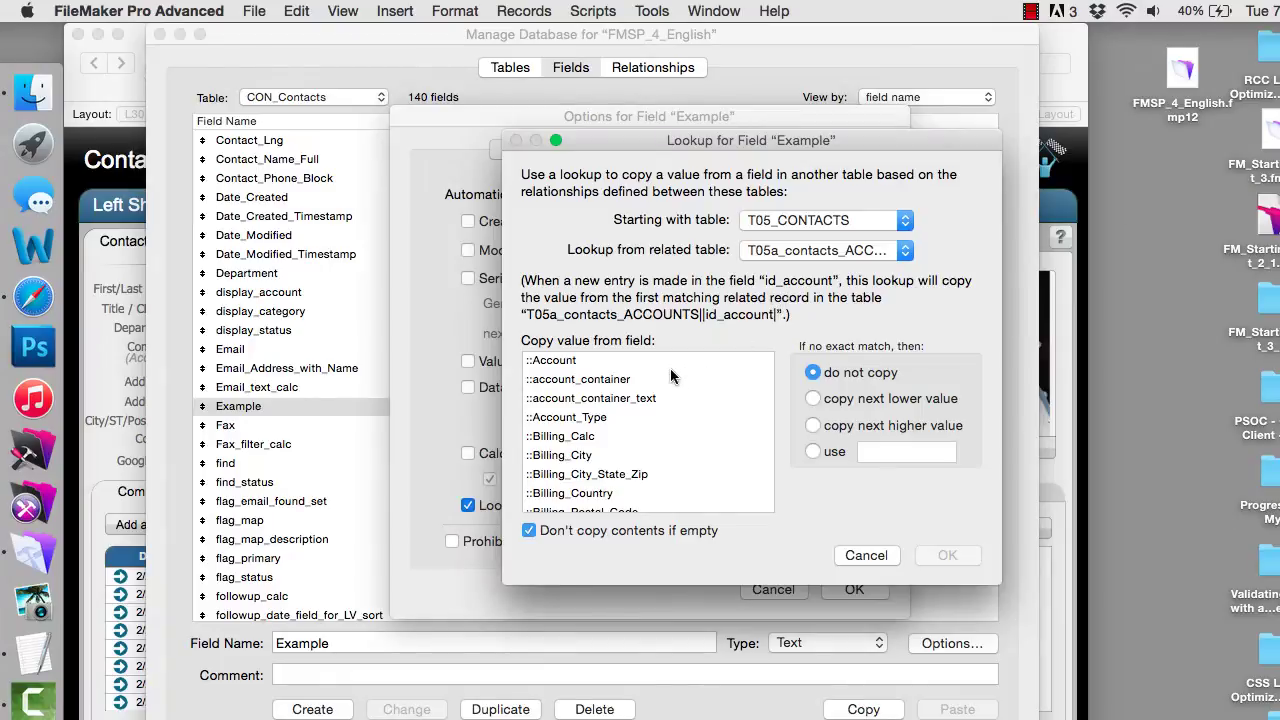
# Pick ::Account as the copy-from field, then cancel the Lookup dialog
pyautogui.click(670, 362)
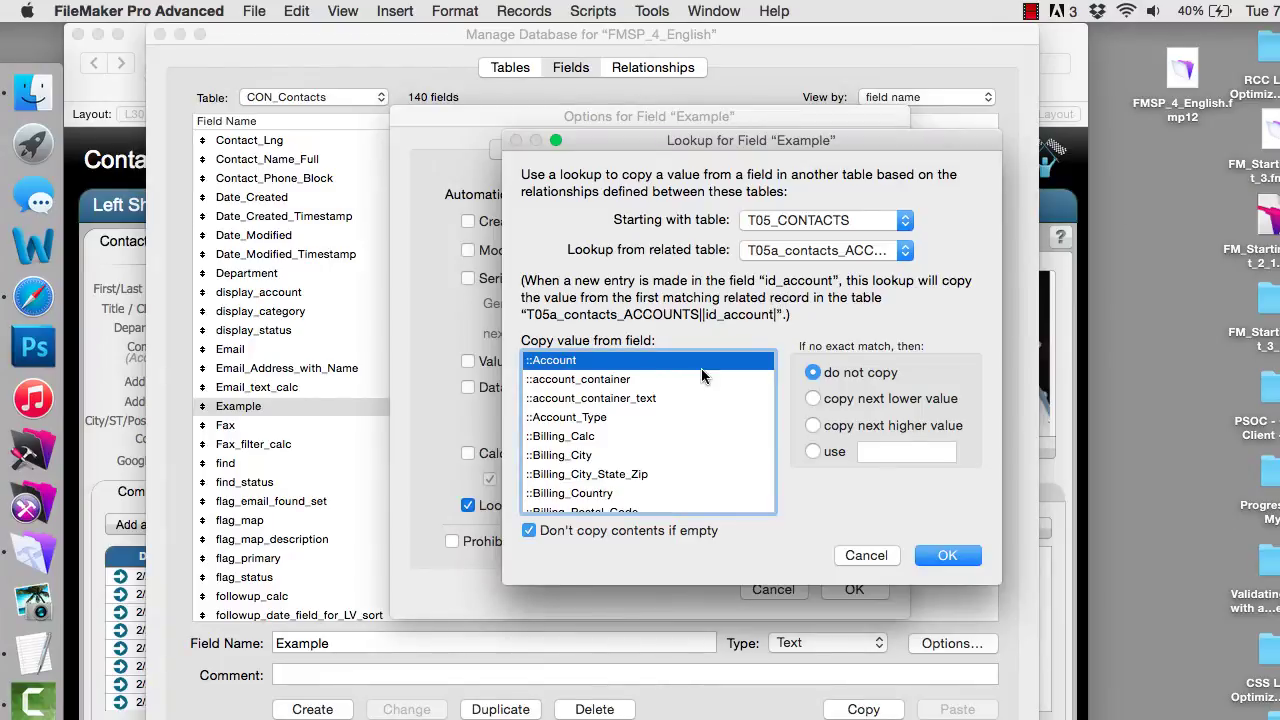
pyautogui.click(875, 557)
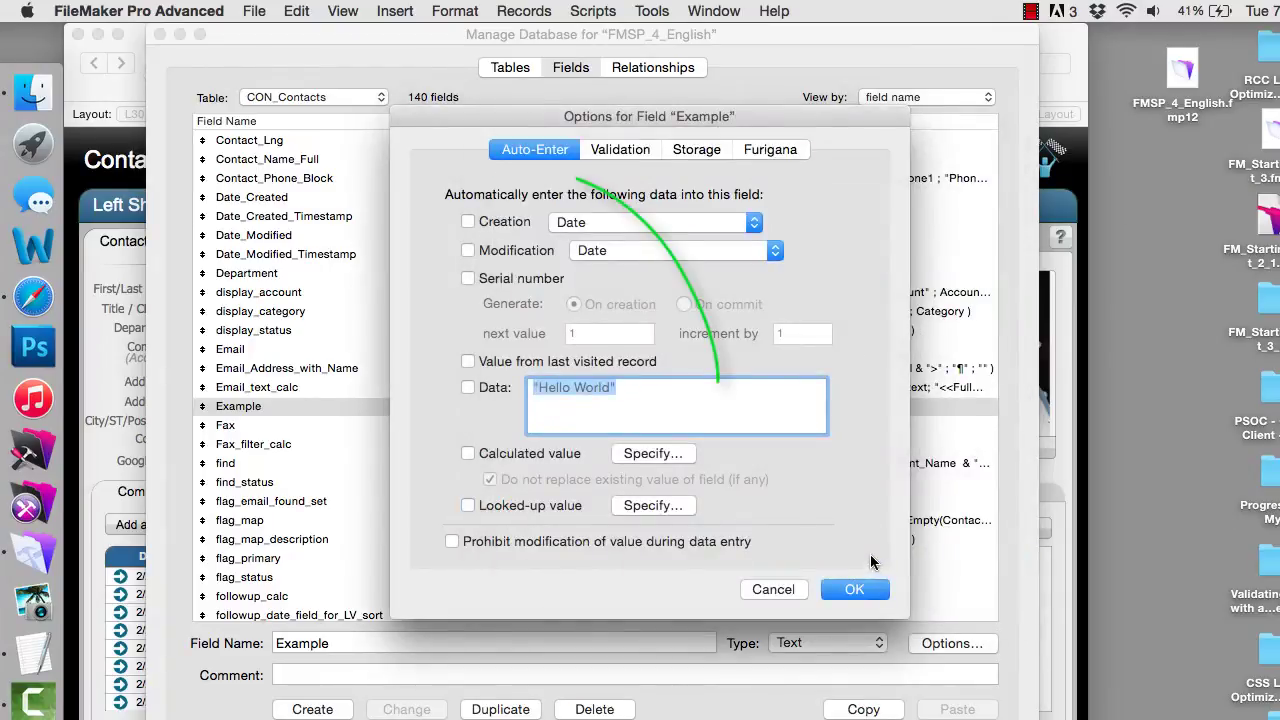